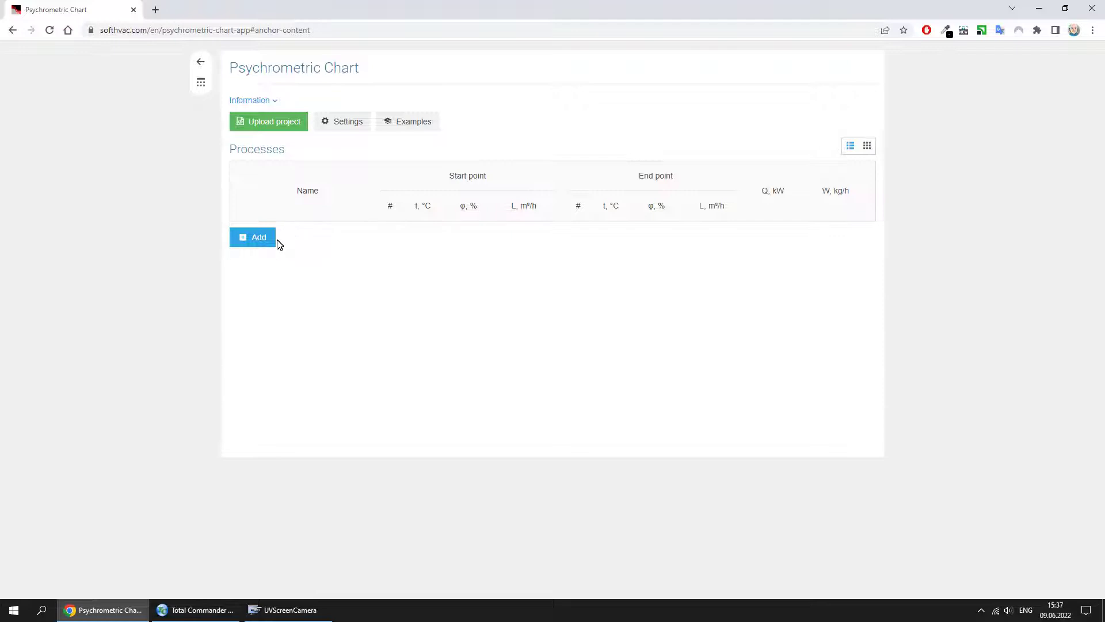
Start adding a new process to bring up the process type picker.
click(275, 247)
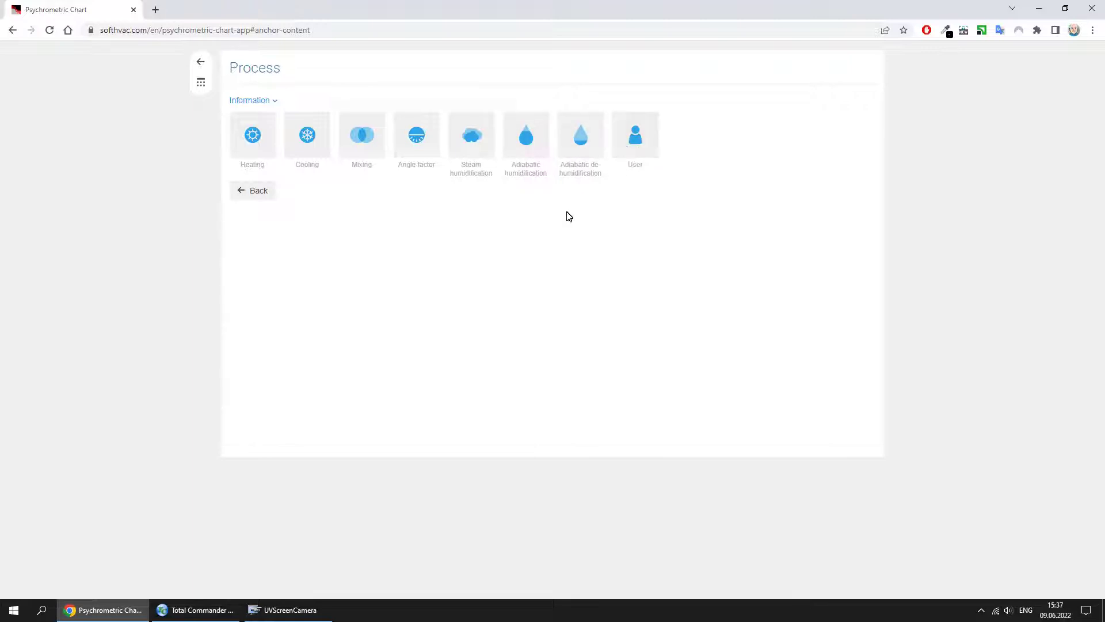
Choose a Cooling process, keep the start point by relative humidity, and enter 5000 air flow.
click(319, 156)
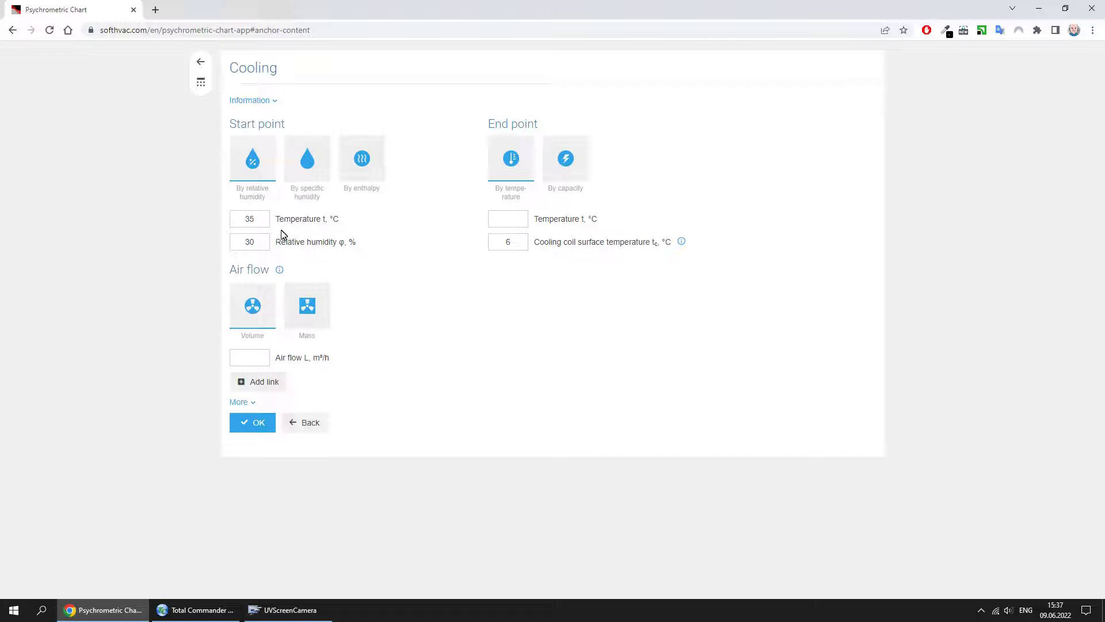
click(266, 219)
click(309, 177)
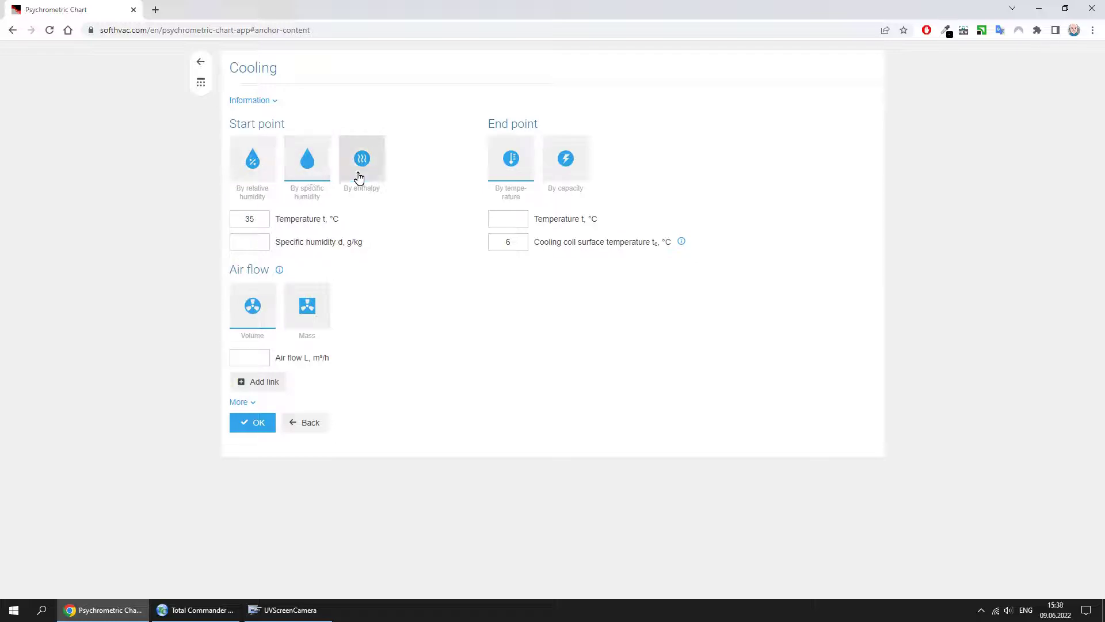
click(358, 174)
click(266, 177)
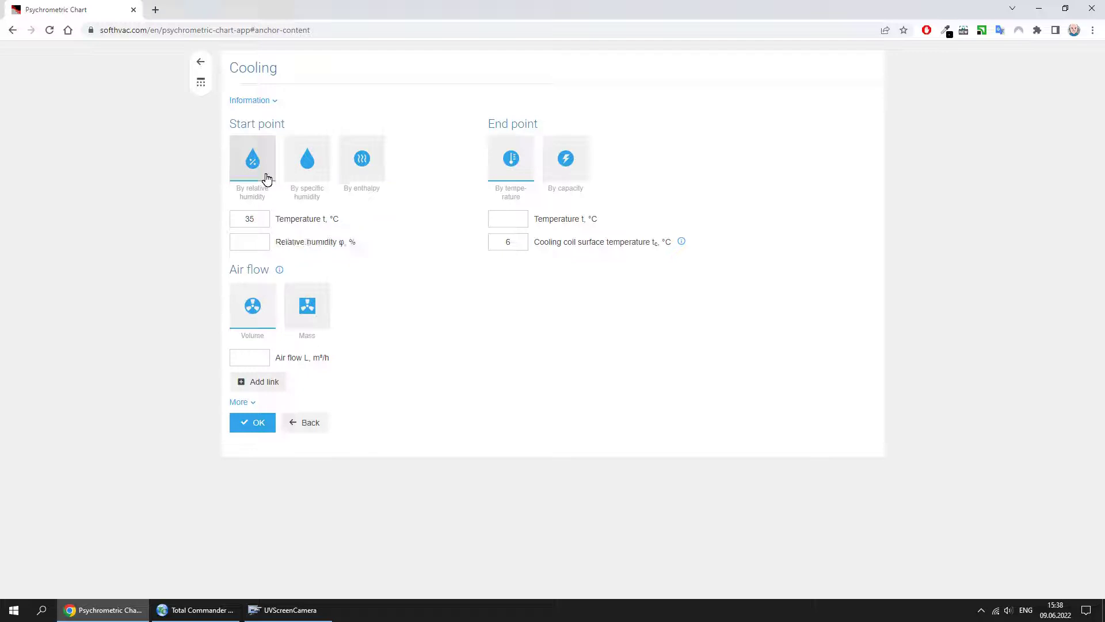
click(254, 357)
text(5000)
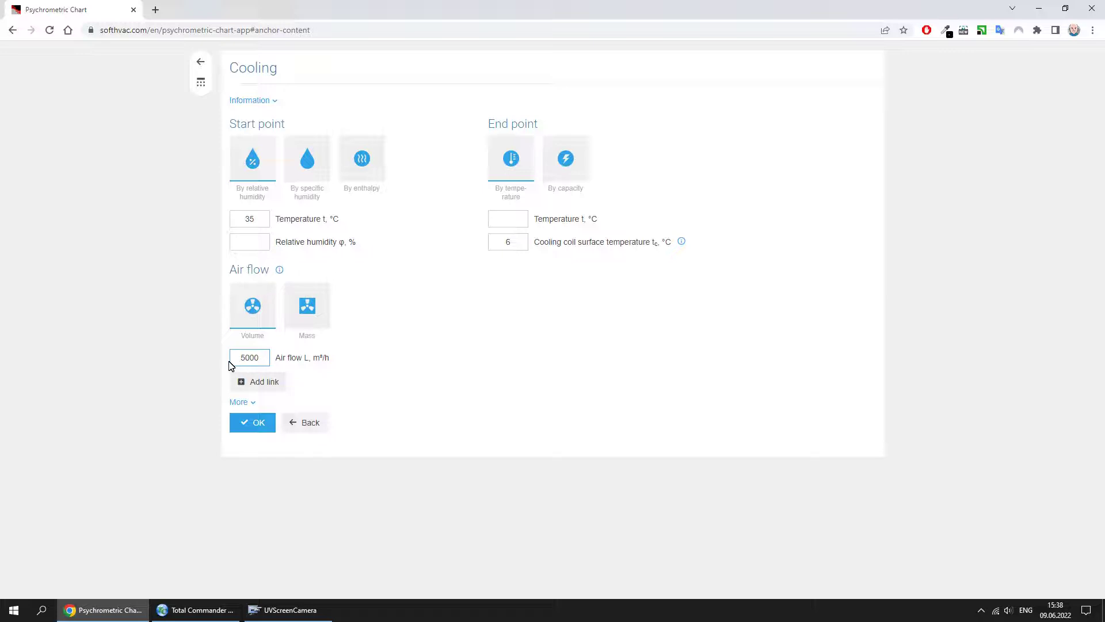
Set the start point to 35 °C and 30 % relative humidity, keeping air flow by volume.
click(259, 219)
click(255, 244)
text(30)
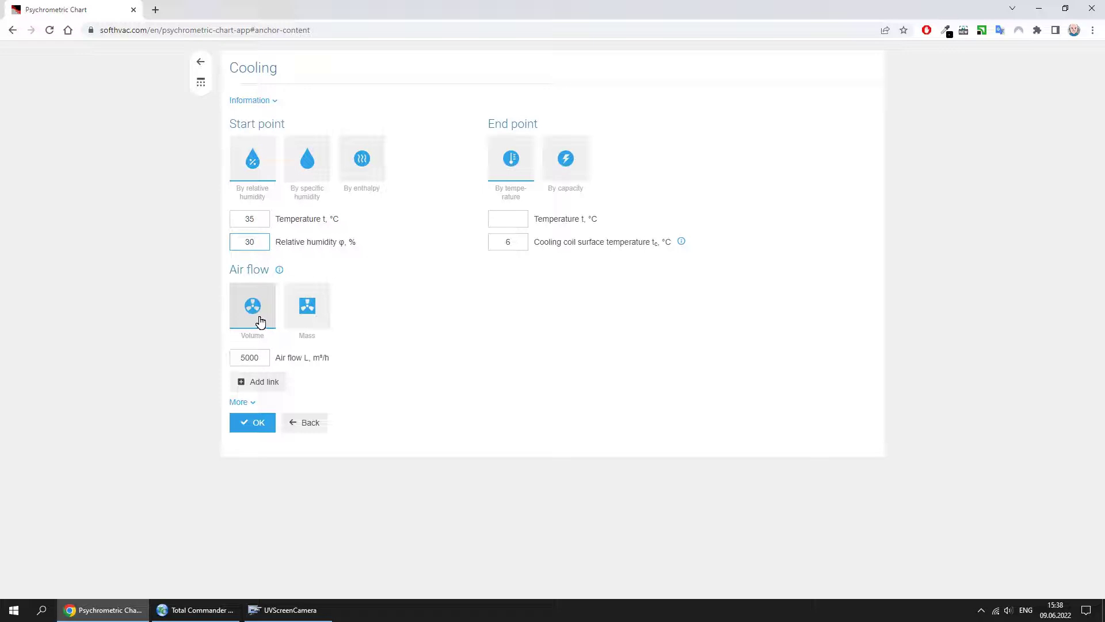
click(305, 311)
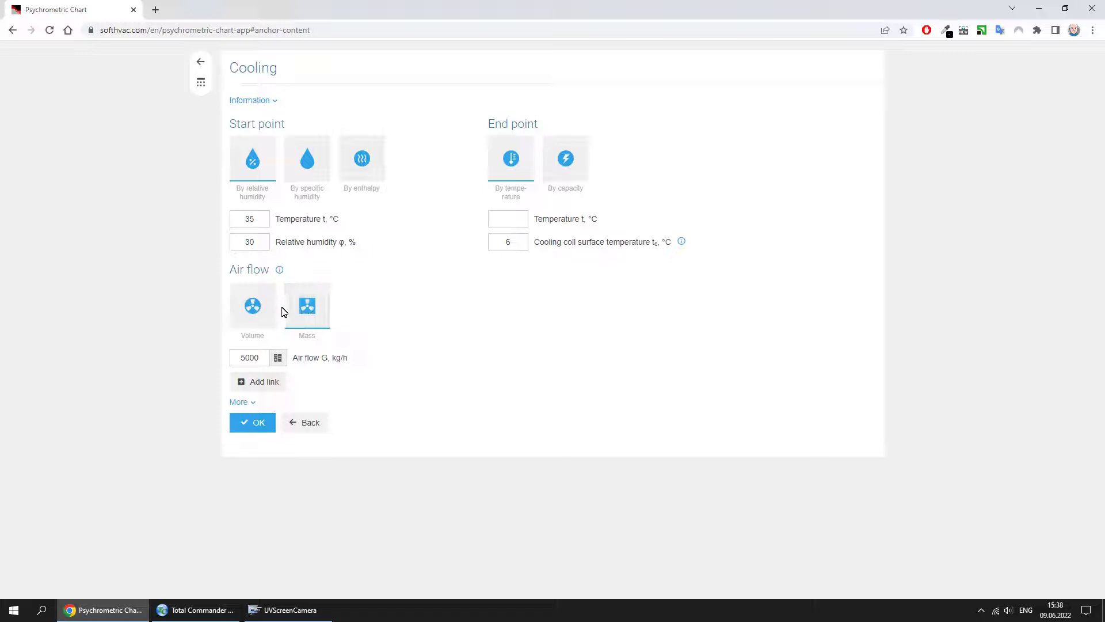
click(256, 305)
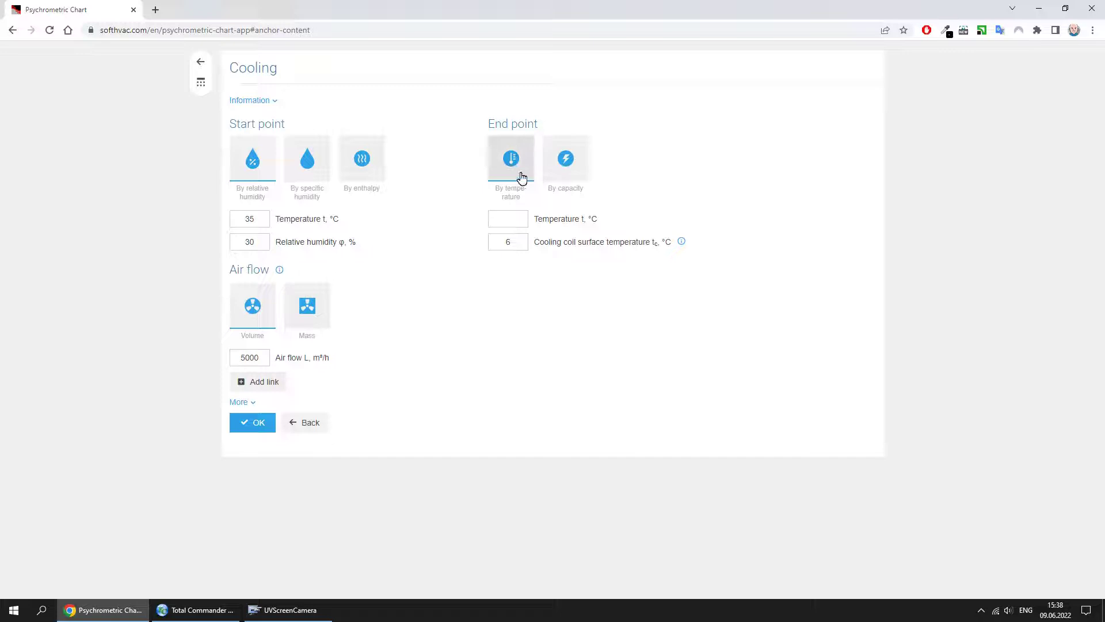
Set the cooling end point to 20 °C with a 6 °C coil temperature and confirm.
click(562, 178)
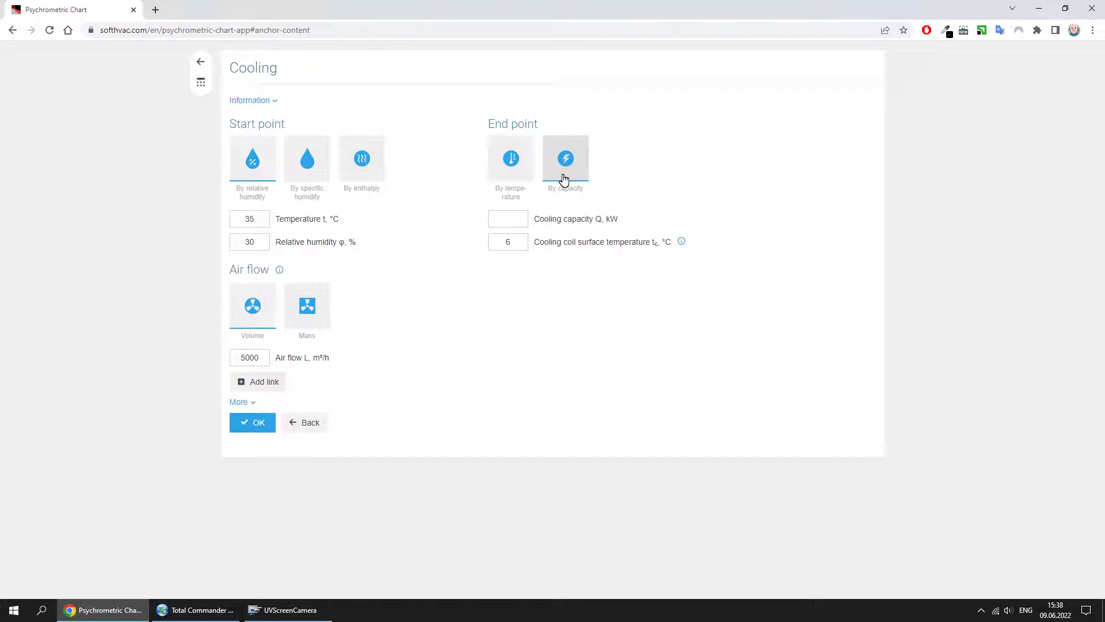
click(523, 179)
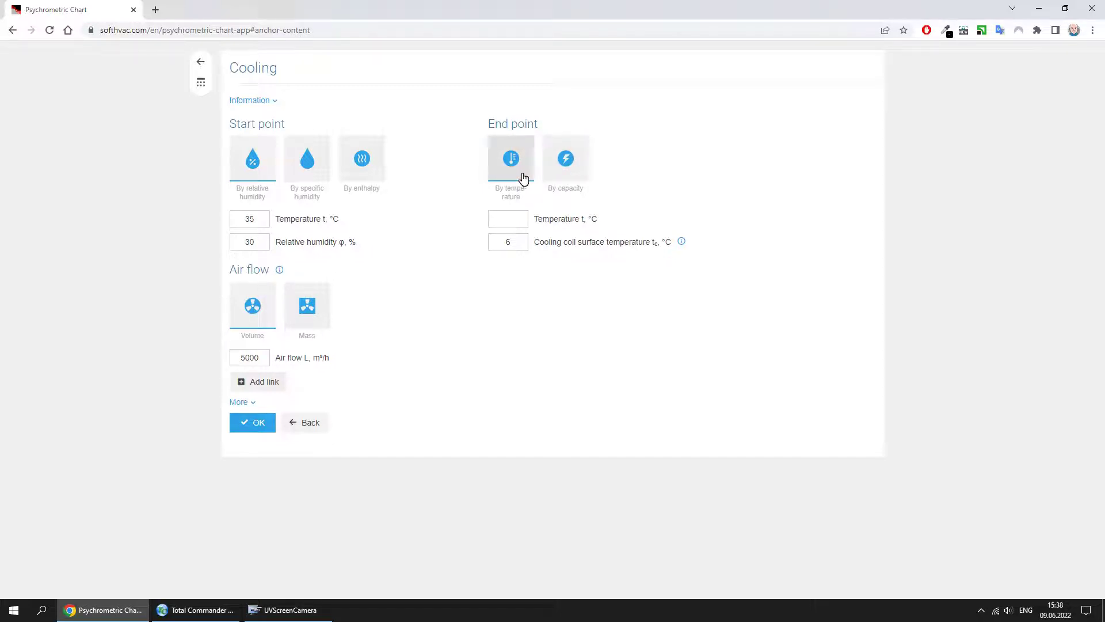
click(506, 219)
text(20)
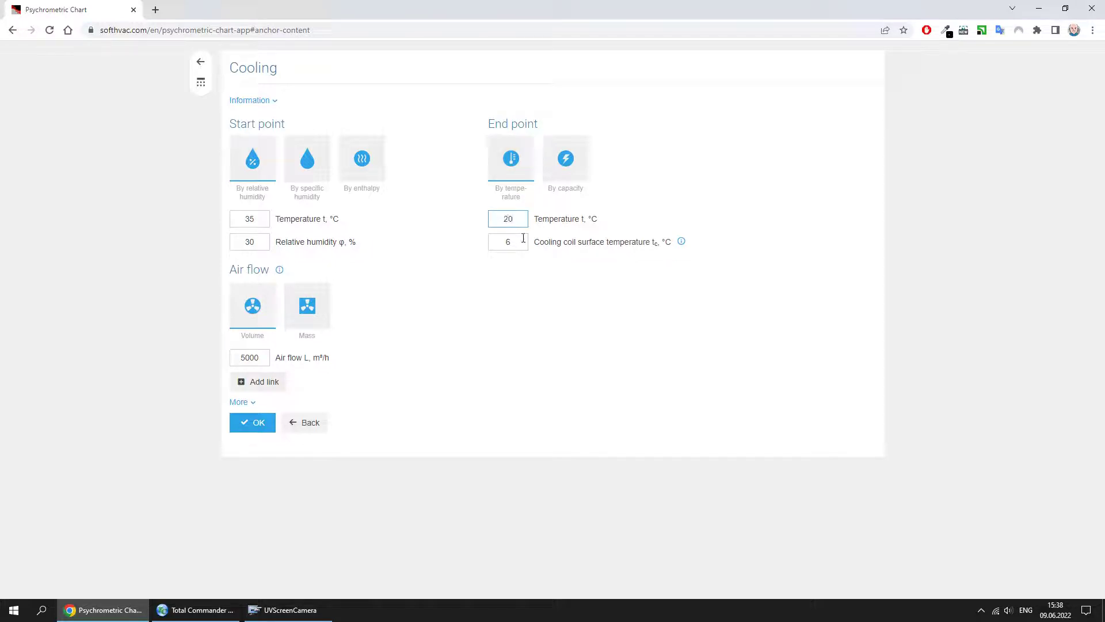
click(523, 237)
text(6)
click(519, 264)
click(244, 424)
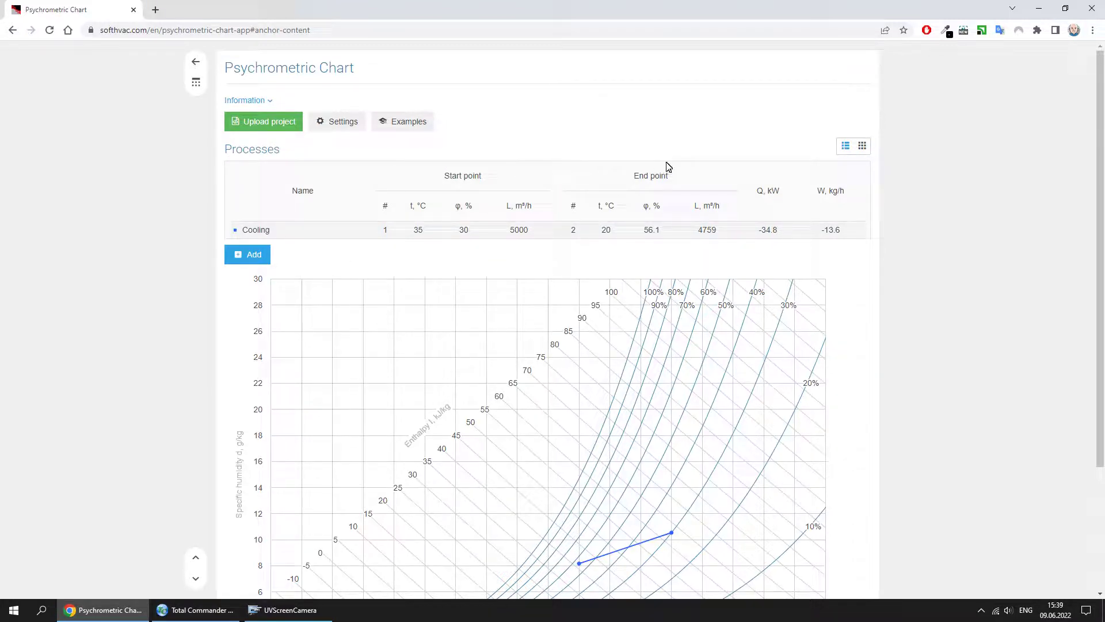
click(860, 153)
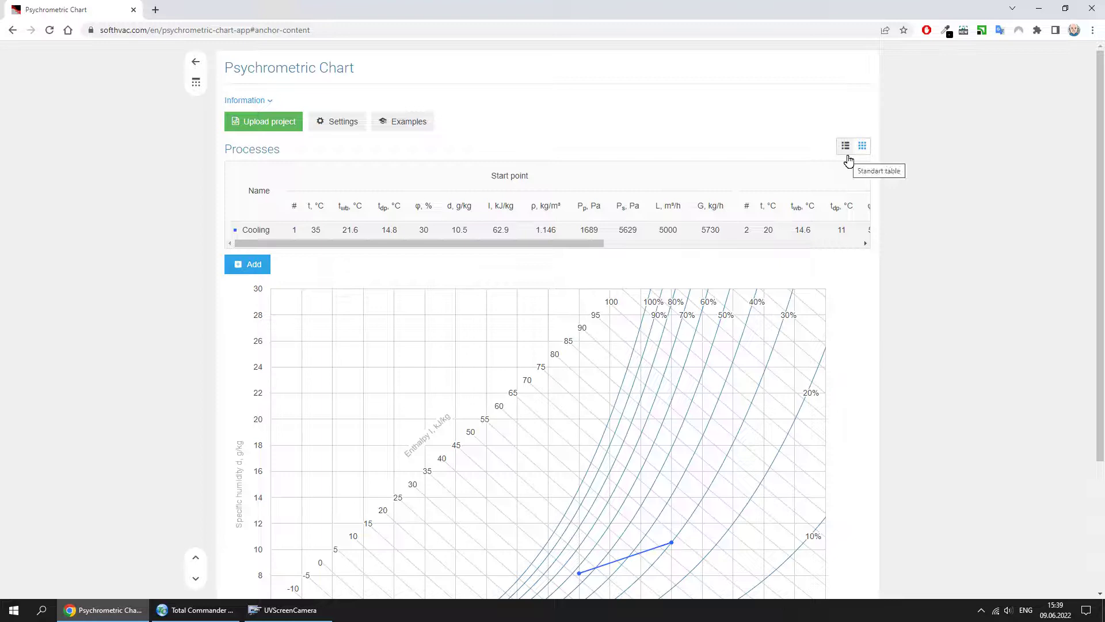
click(846, 147)
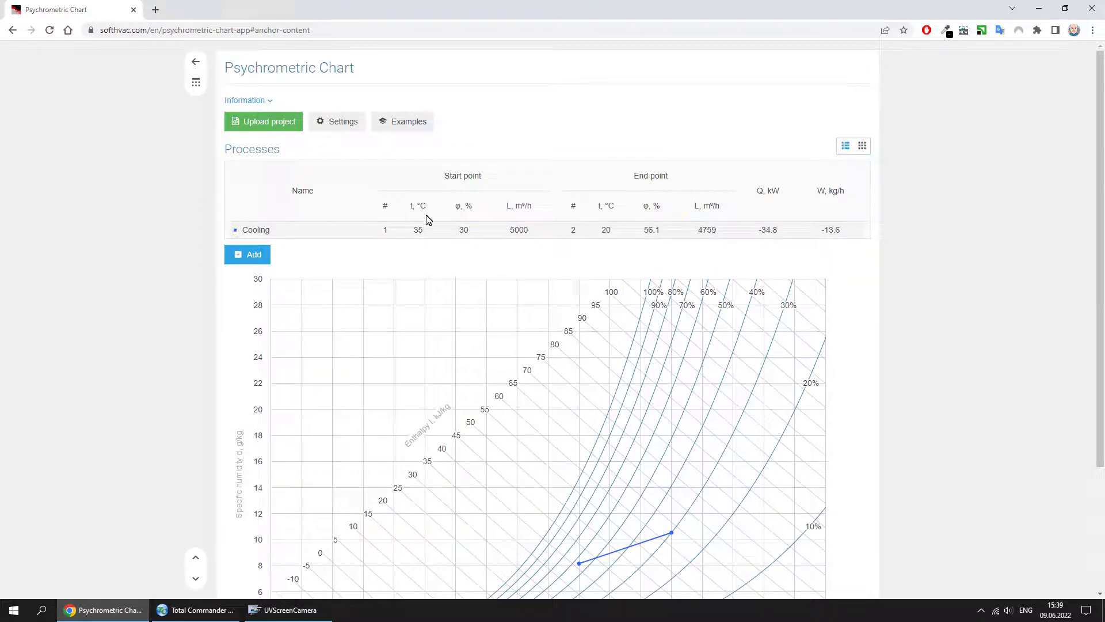
Scroll down to inspect the chart and Cooling results, then scroll back up.
mouse_move(227, 237)
scroll(340, 284, down, 3)
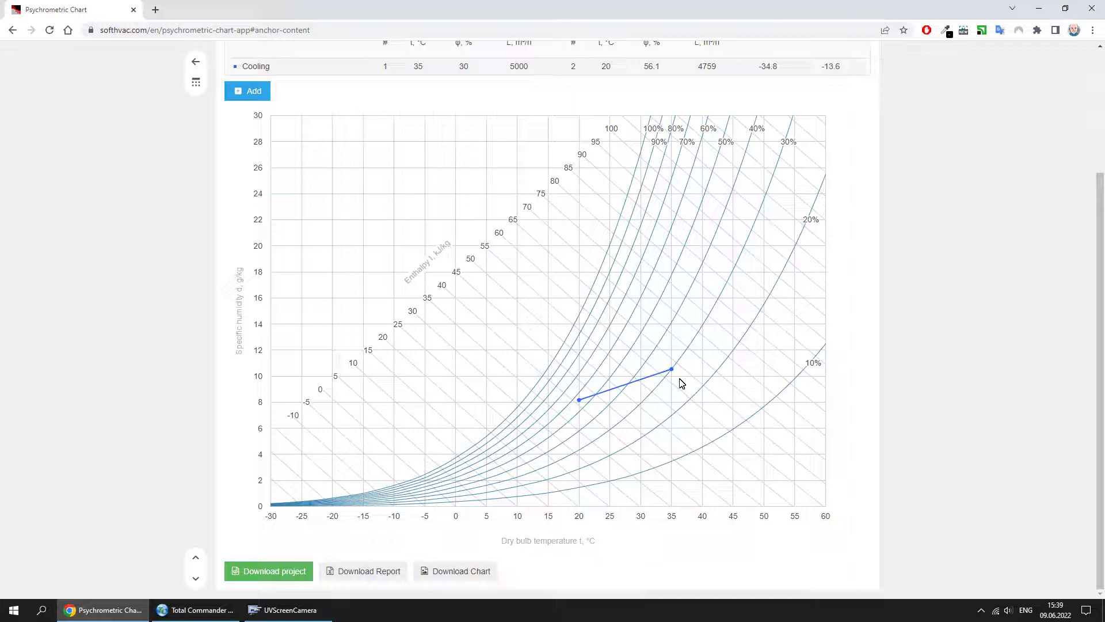
mouse_move(579, 399)
scroll(422, 375, up, 3)
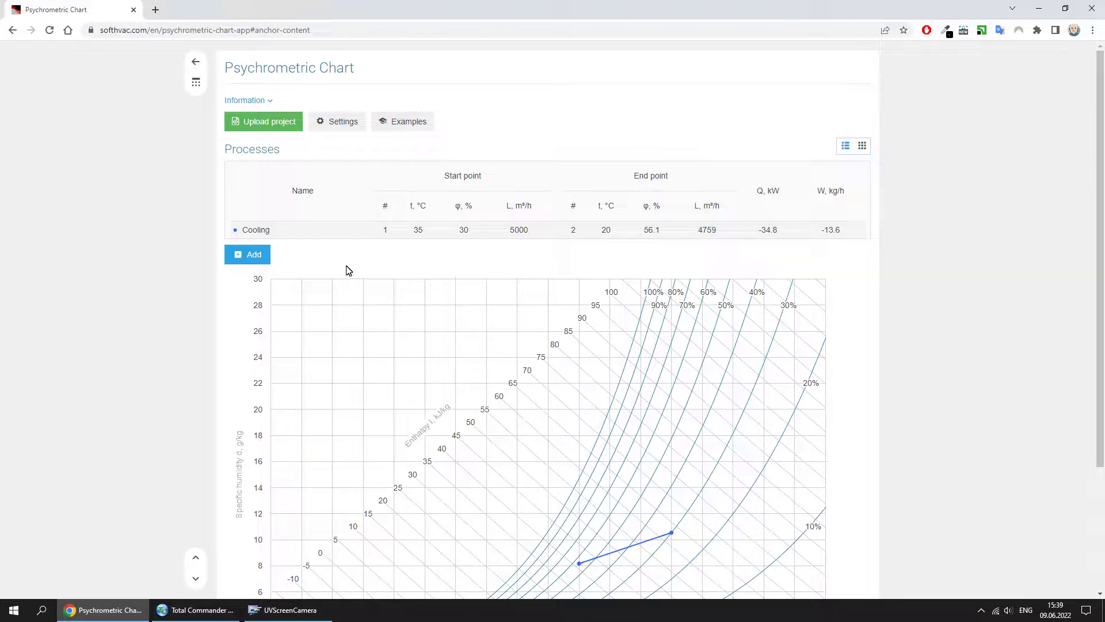
Add another process and choose the Angle factor type.
click(266, 255)
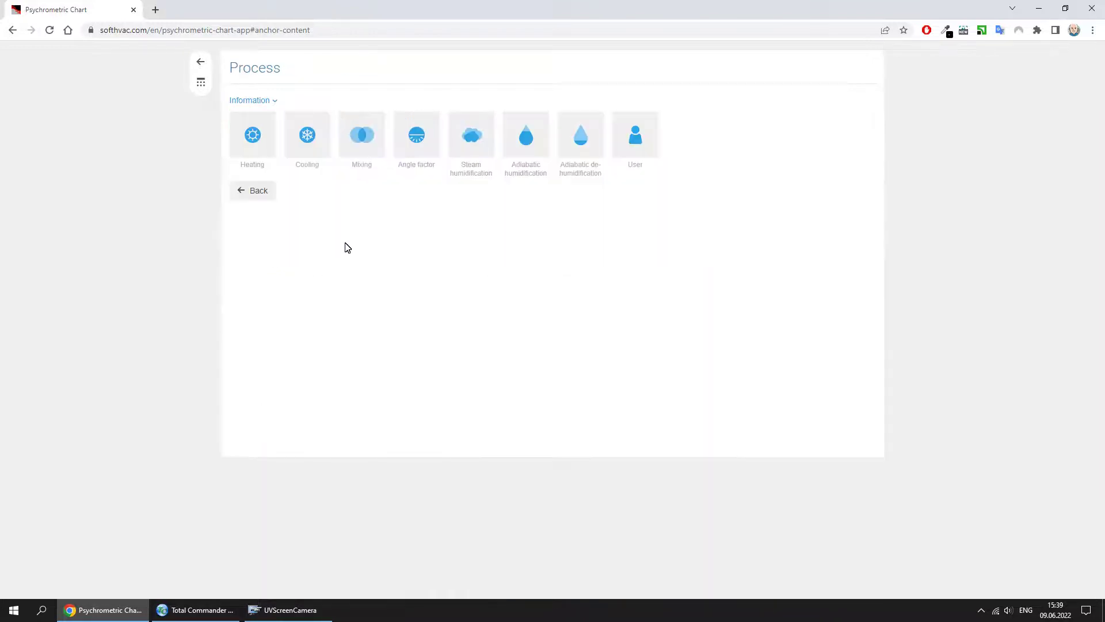
click(424, 157)
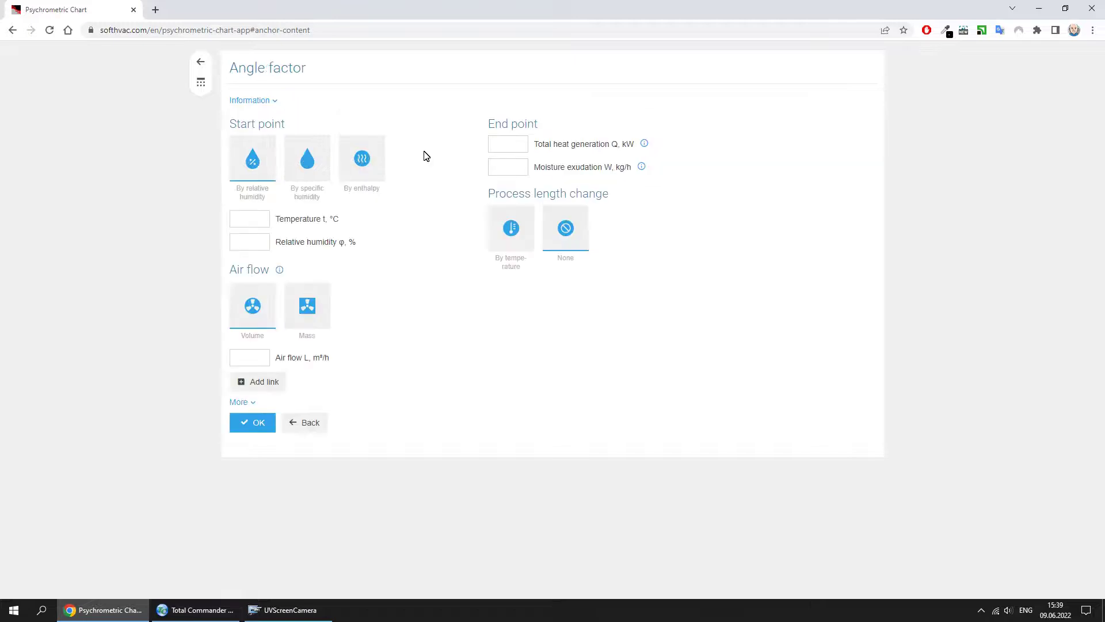
Start the Angle factor at the Cooling end point with 10 kW, 8 kg/h, no length change.
click(279, 390)
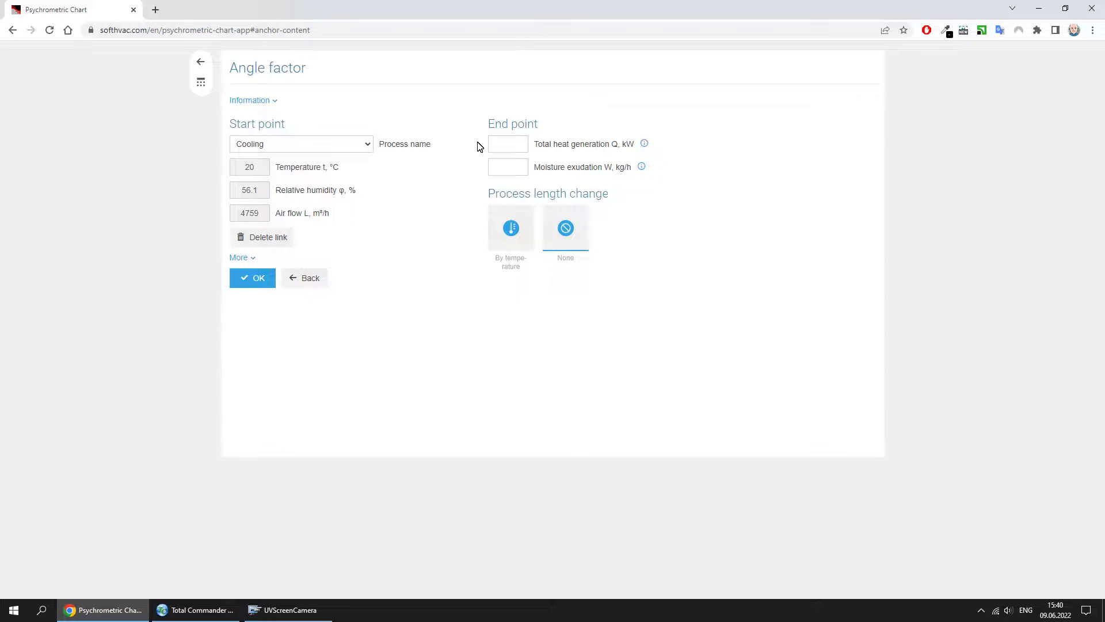
click(518, 147)
click(517, 166)
click(517, 141)
text(10)
click(509, 167)
text(8)
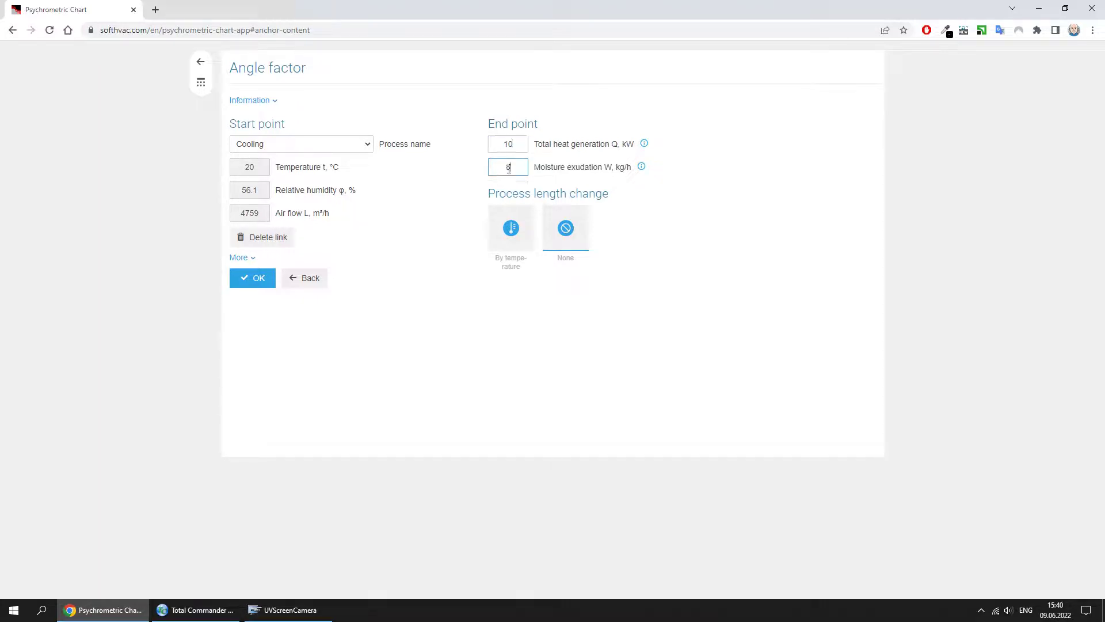
click(510, 229)
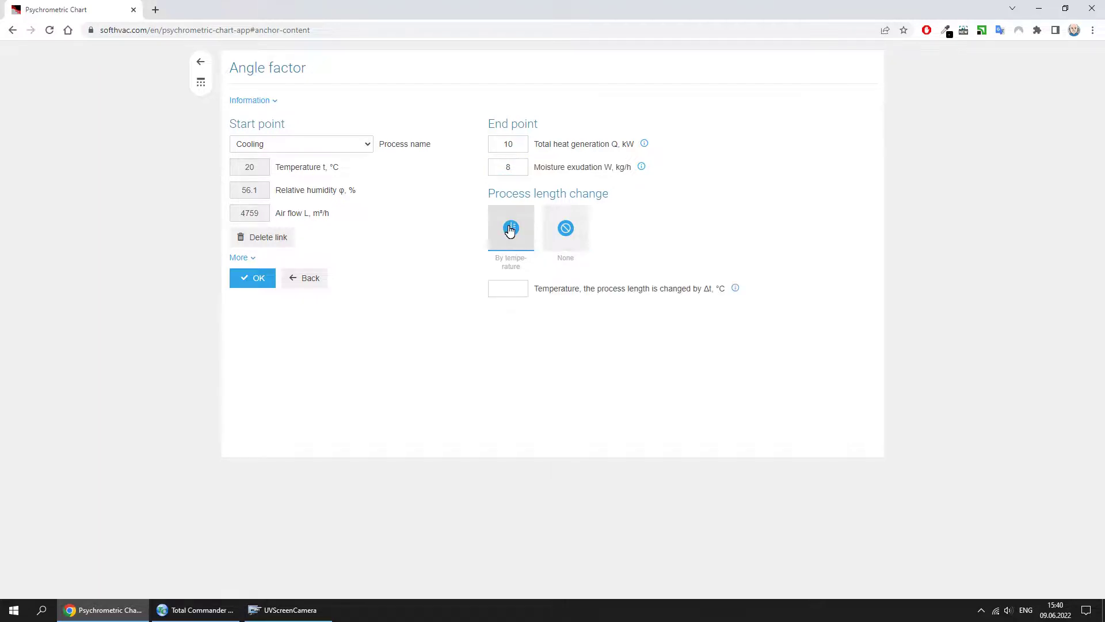
click(555, 227)
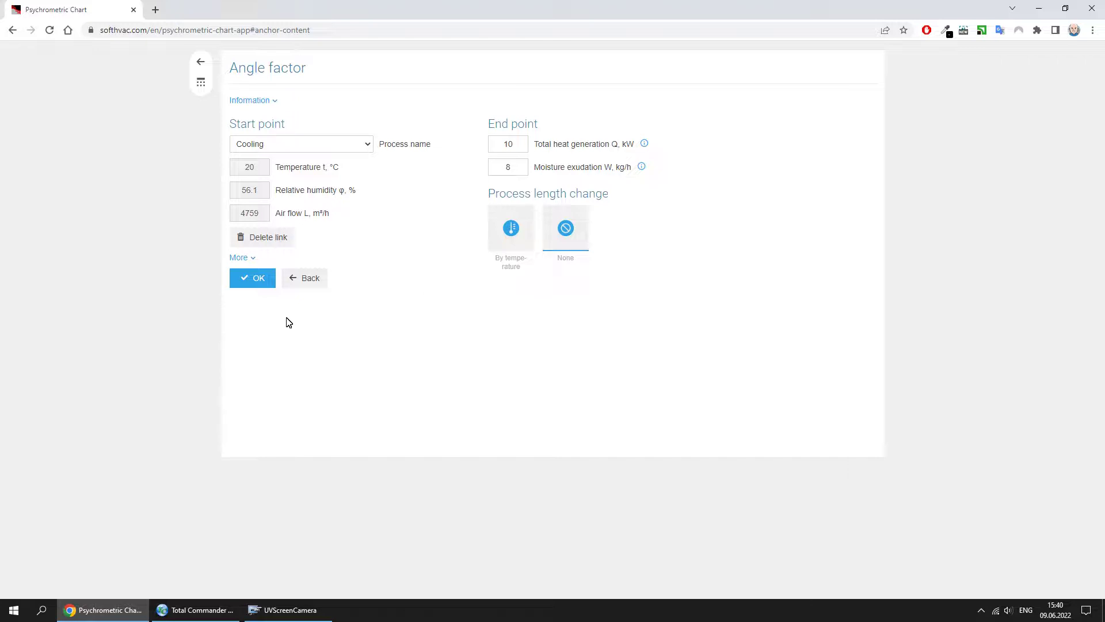
click(258, 278)
Scroll down to review the chart, then back up to the Processes table.
scroll(434, 328, down, 3)
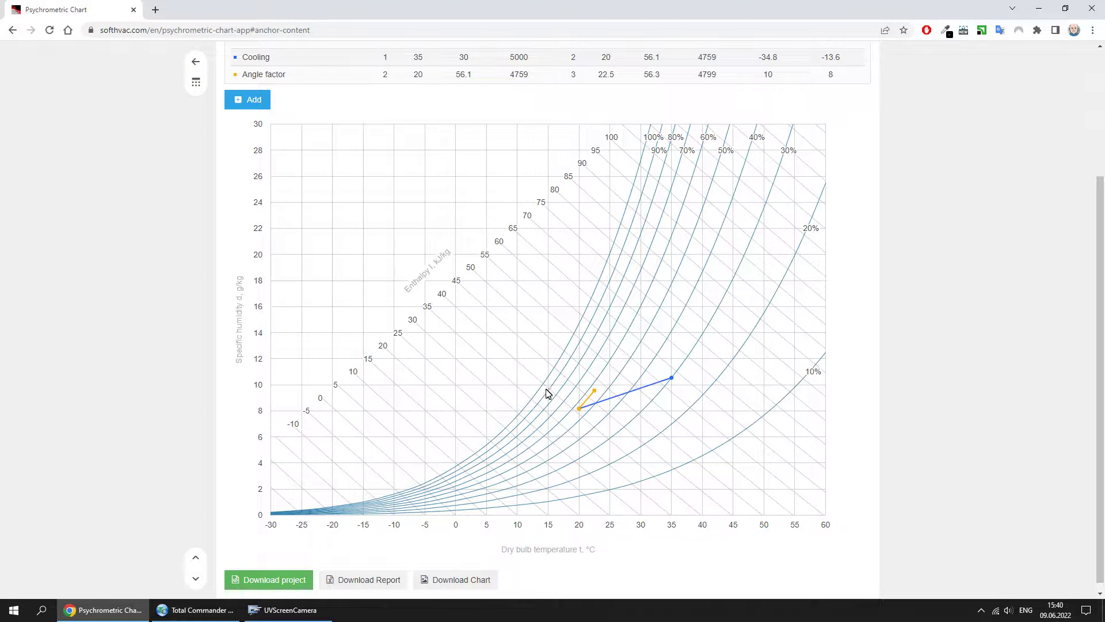
mouse_move(579, 410)
scroll(322, 312, up, 1)
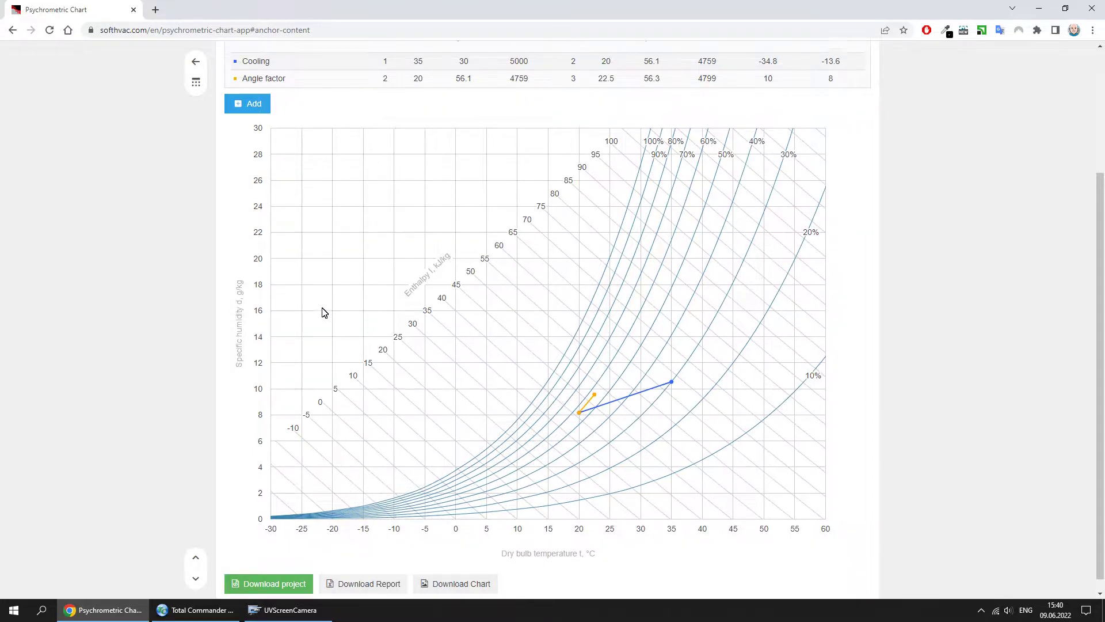
scroll(322, 312, up, 3)
Delete the Angle factor and Cooling processes, confirming each deletion.
mouse_move(298, 253)
click(239, 249)
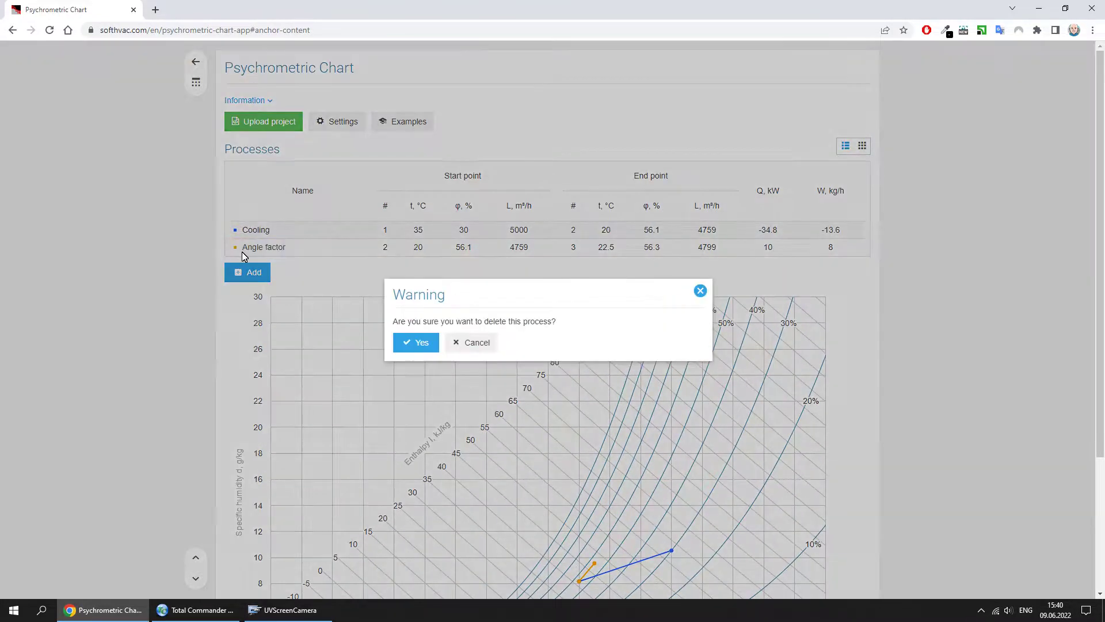
key(Return)
click(241, 230)
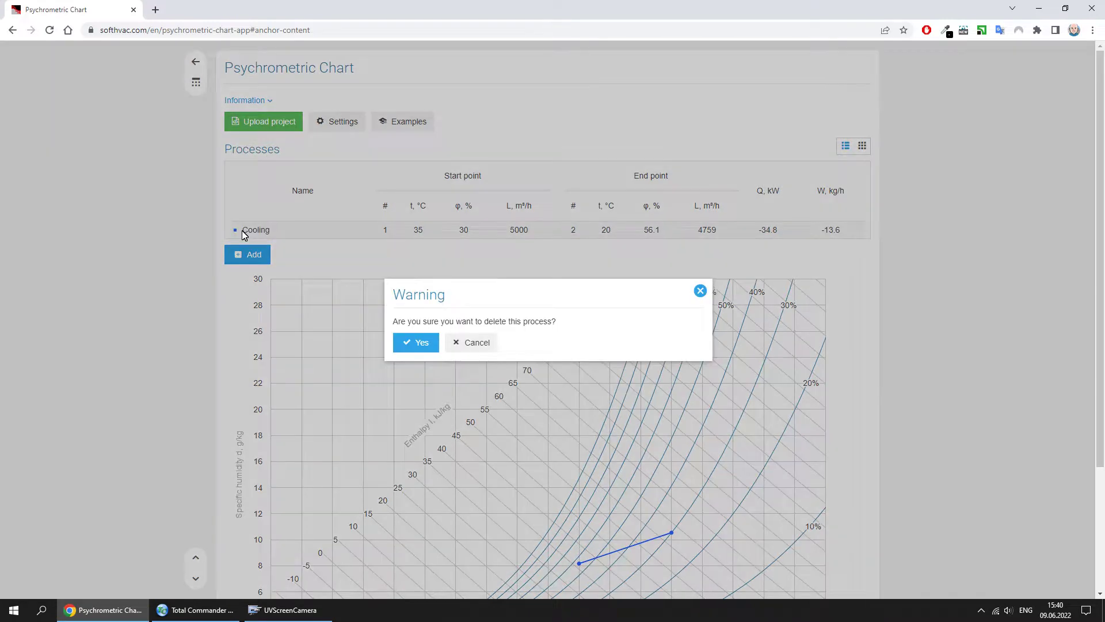
key(Return)
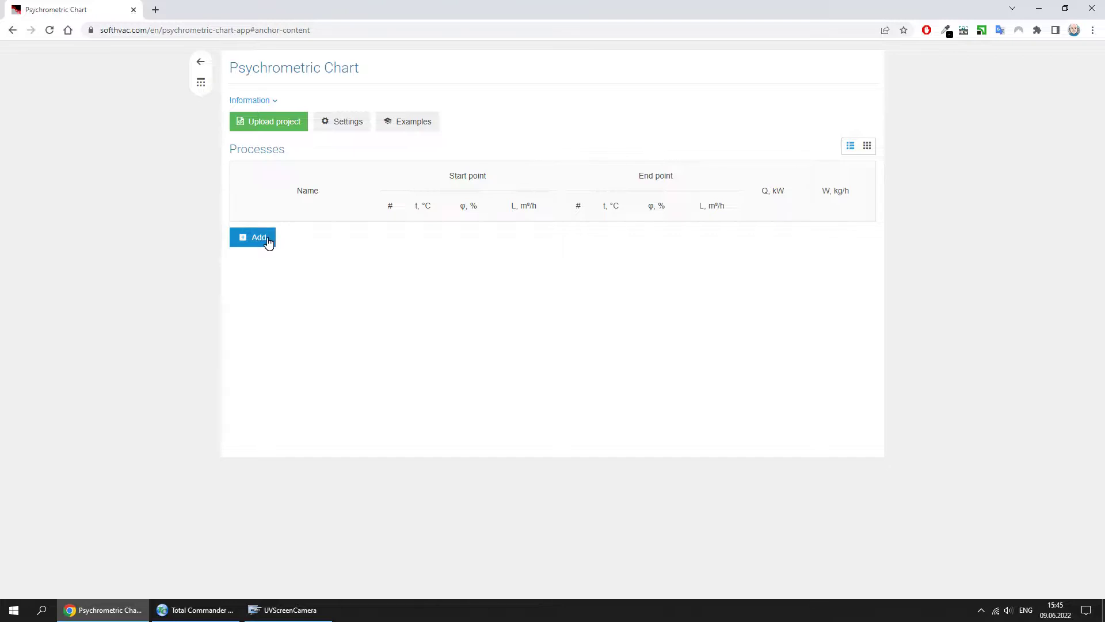
Add a Heating process from −25 °C, 90 % at 5000 m³/h to 20 °C.
click(266, 238)
click(254, 158)
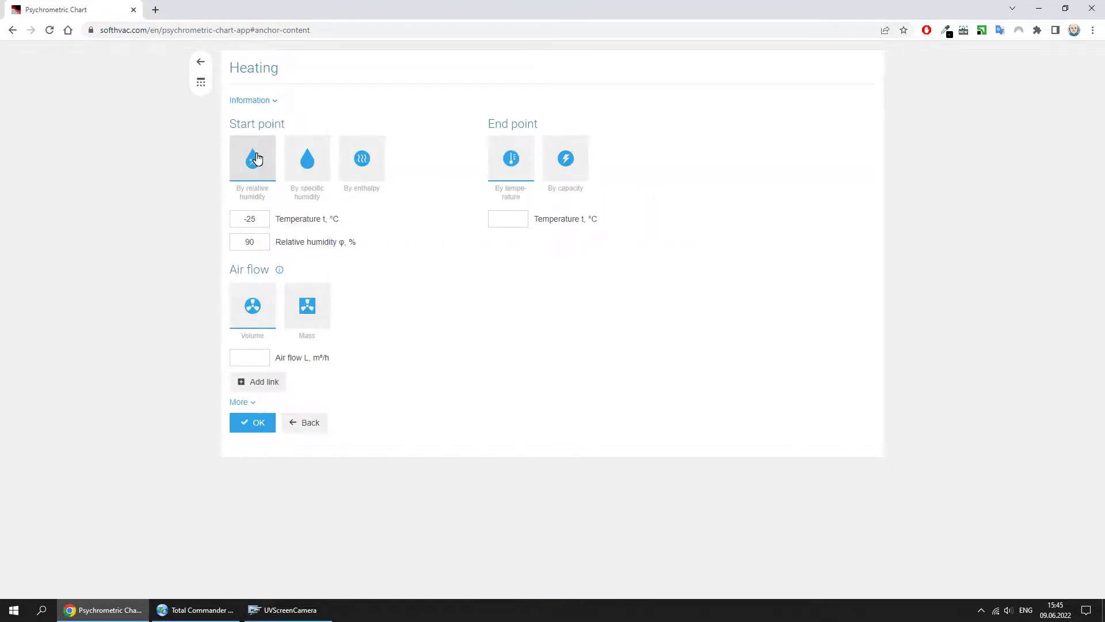
click(264, 215)
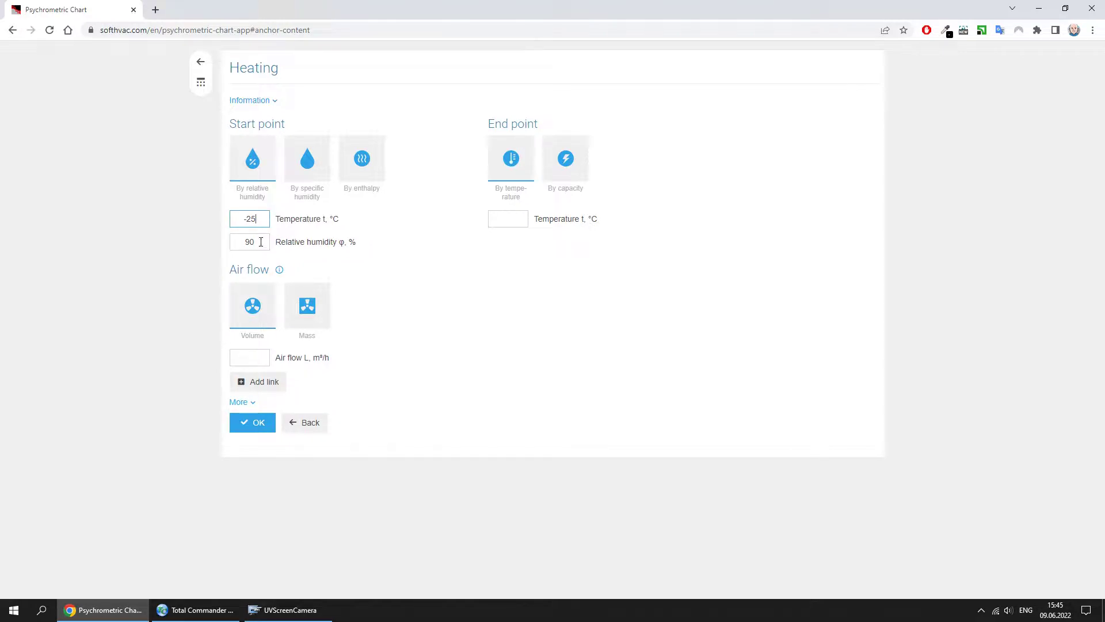
click(261, 242)
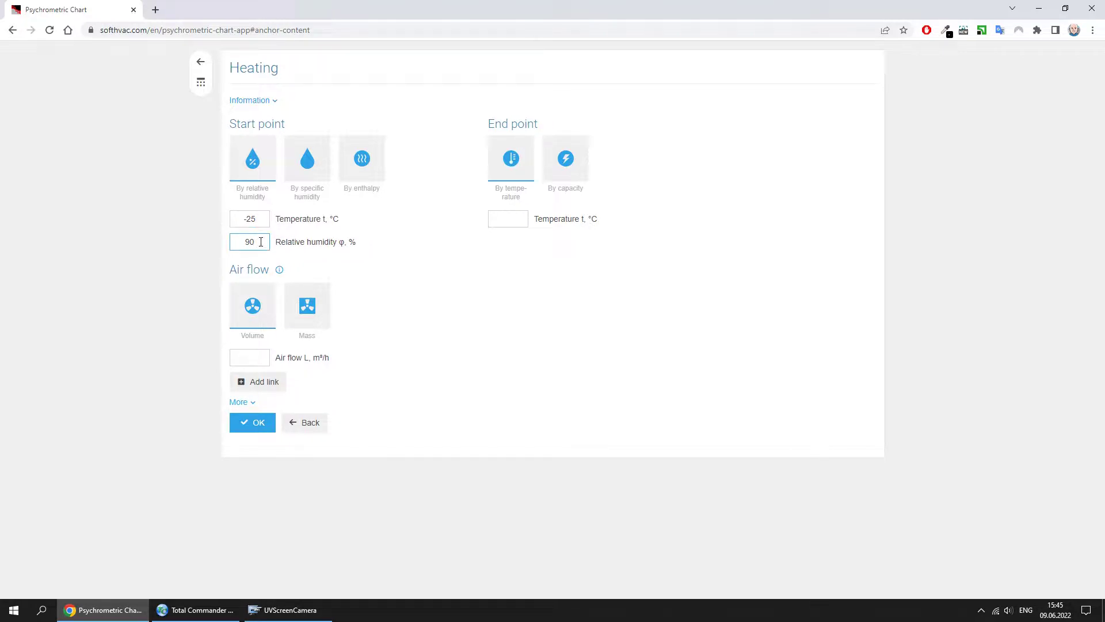
click(259, 355)
text(5000)
click(514, 221)
text(20)
click(267, 425)
Scroll down to view the plotted Heating line, then scroll back up.
scroll(434, 412, down, 3)
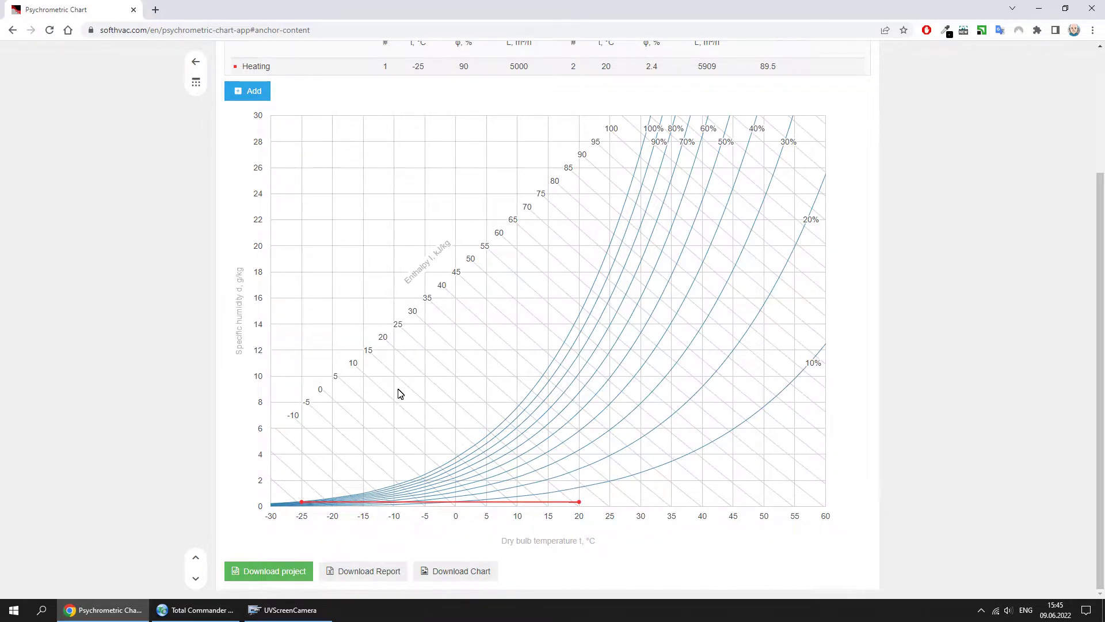
scroll(397, 389, up, 3)
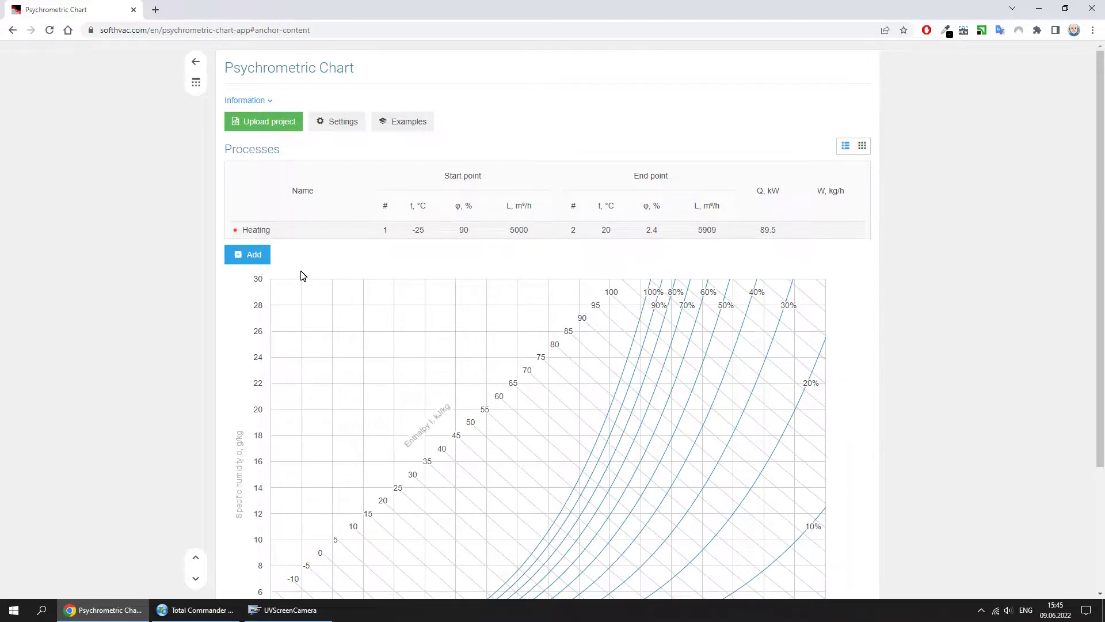
Add a Mixing process linking the Heating outlet with a 22 °C, 35%, 3000 m³/h second flow.
click(261, 261)
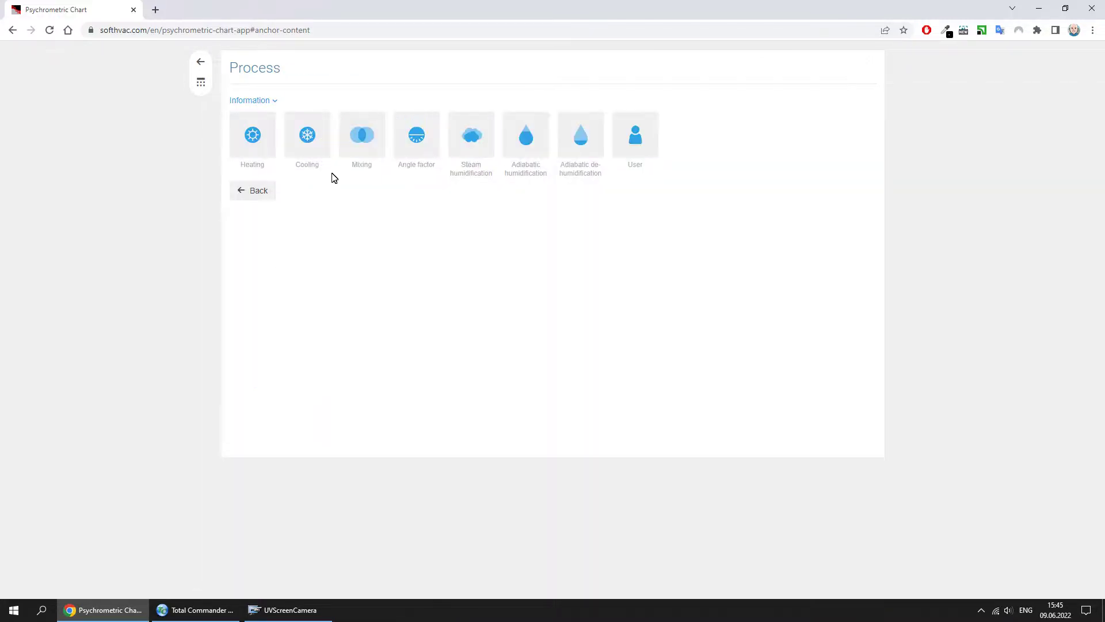
click(348, 156)
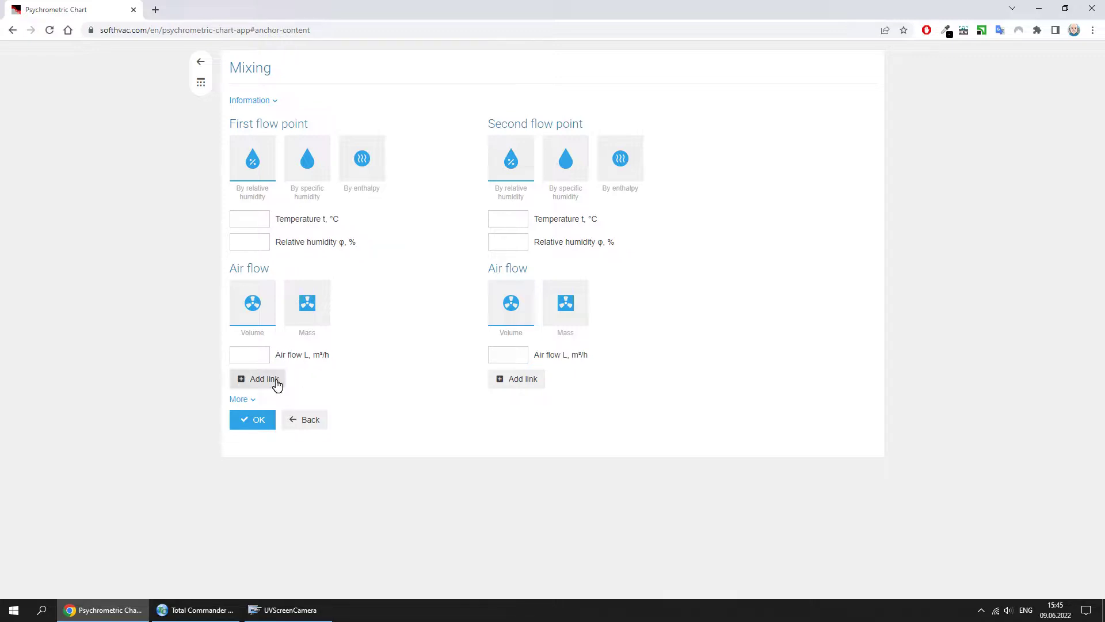
click(277, 385)
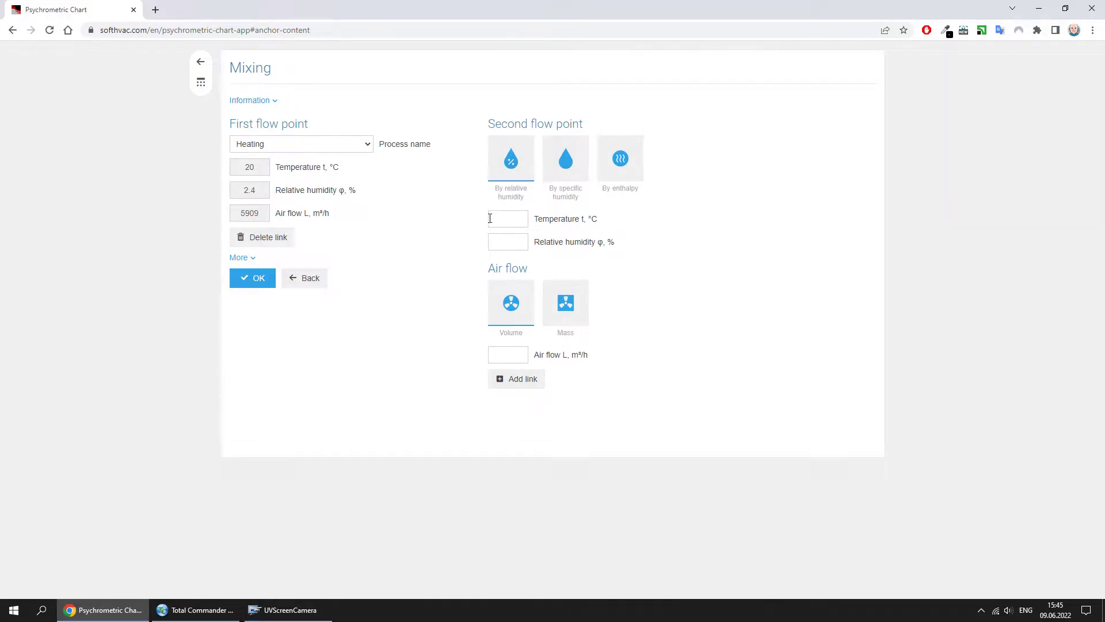
click(512, 220)
text(22)
click(515, 242)
text(35)
click(501, 352)
text(3000)
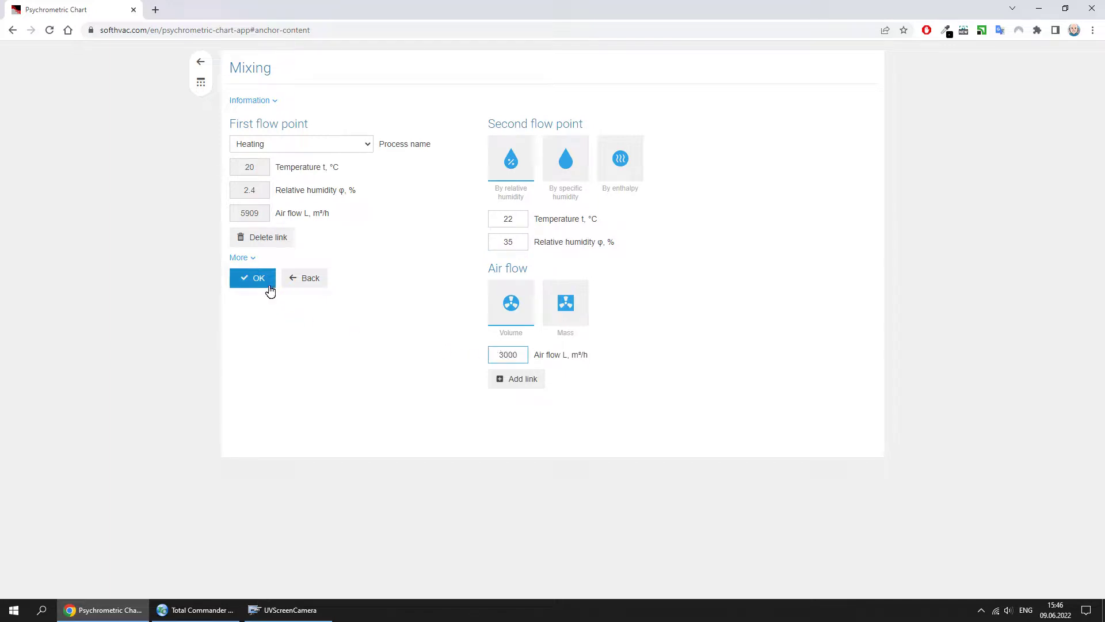
click(269, 286)
click(268, 286)
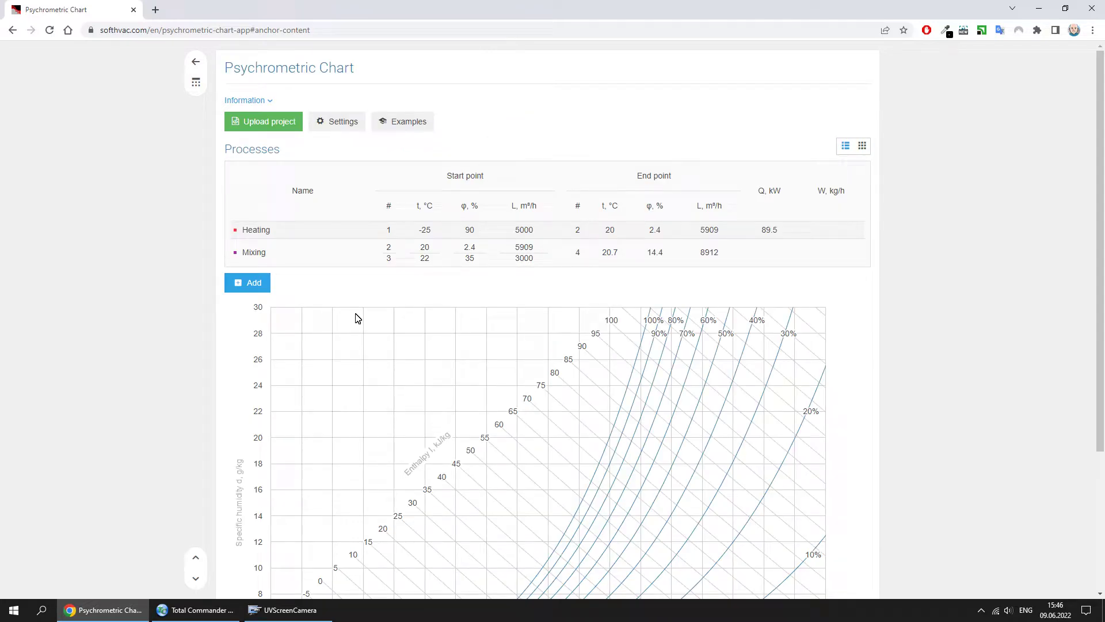
Download the process report as Report.xlsx and open it in Excel.
scroll(364, 316, down, 1)
scroll(363, 316, down, 2)
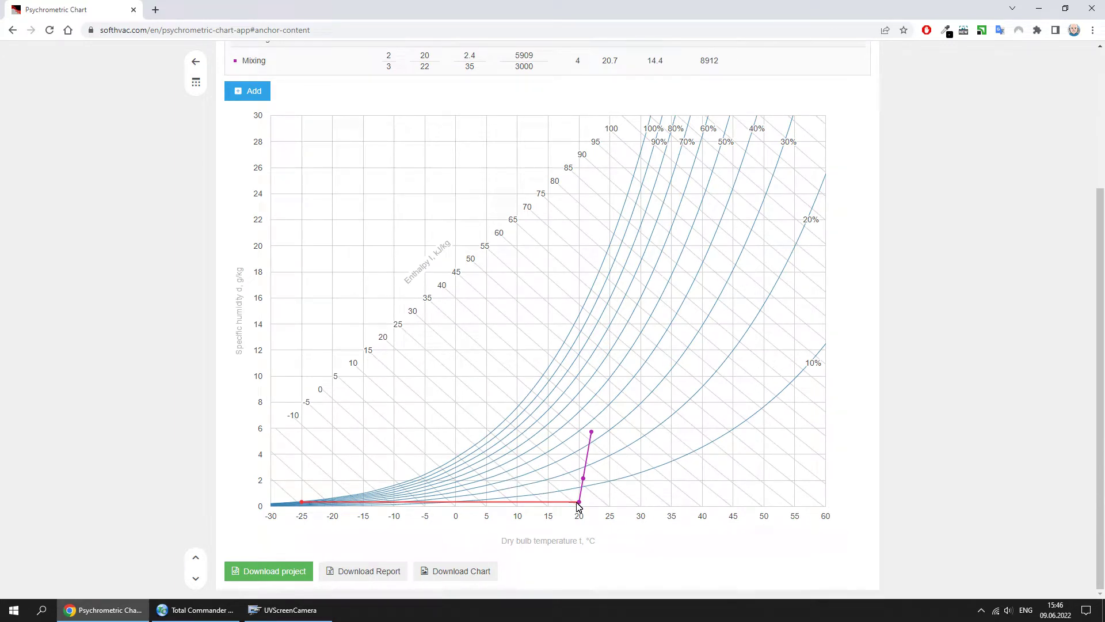
mouse_move(579, 504)
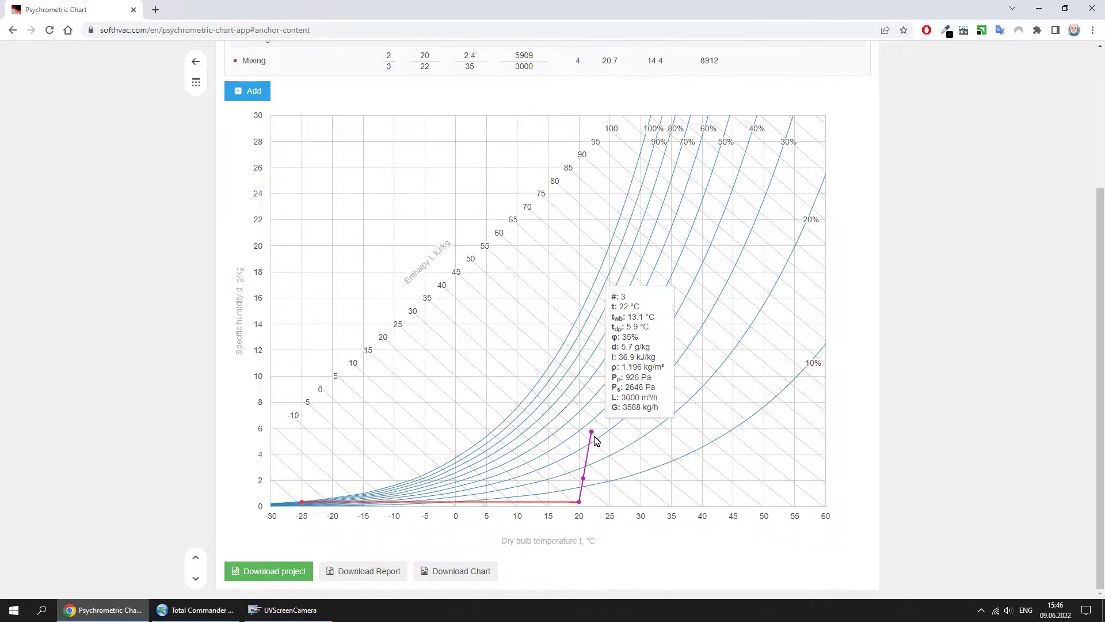
mouse_move(583, 480)
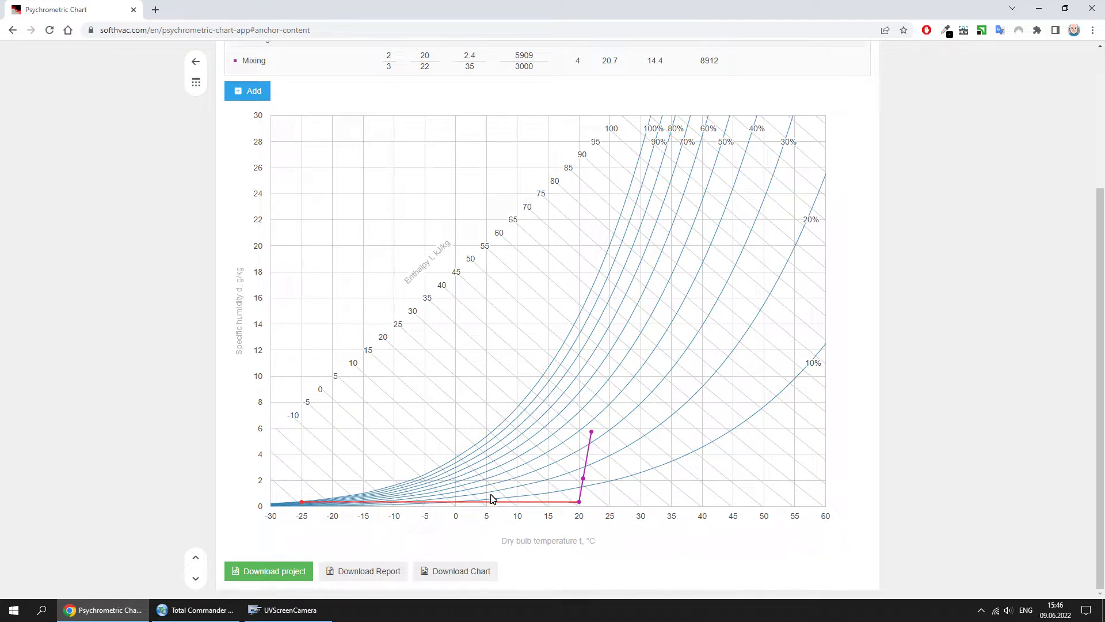
click(383, 575)
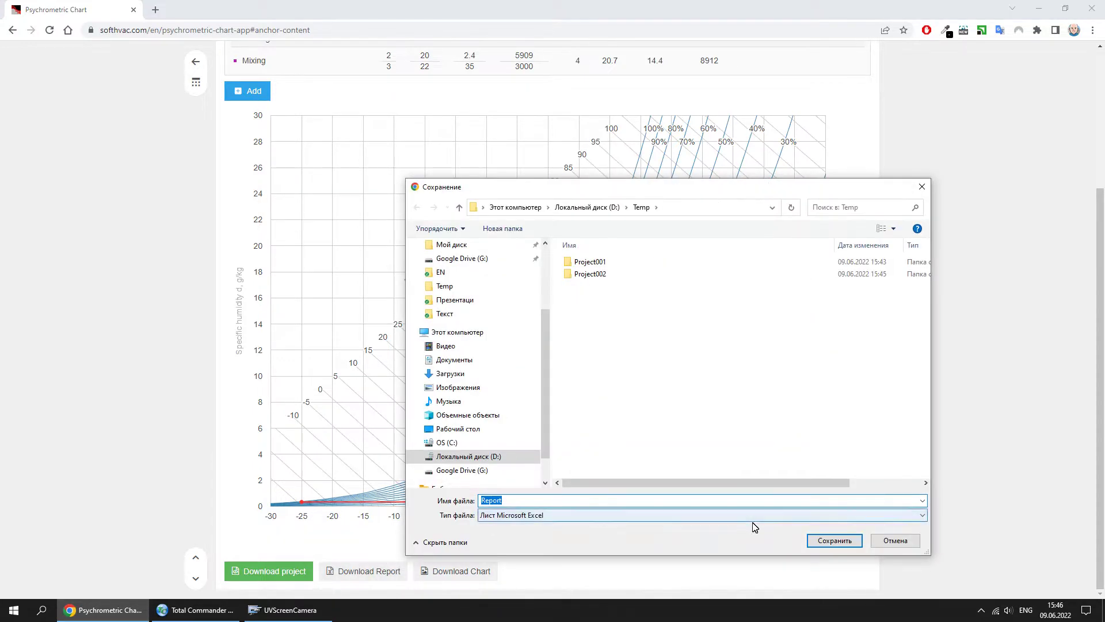
click(823, 541)
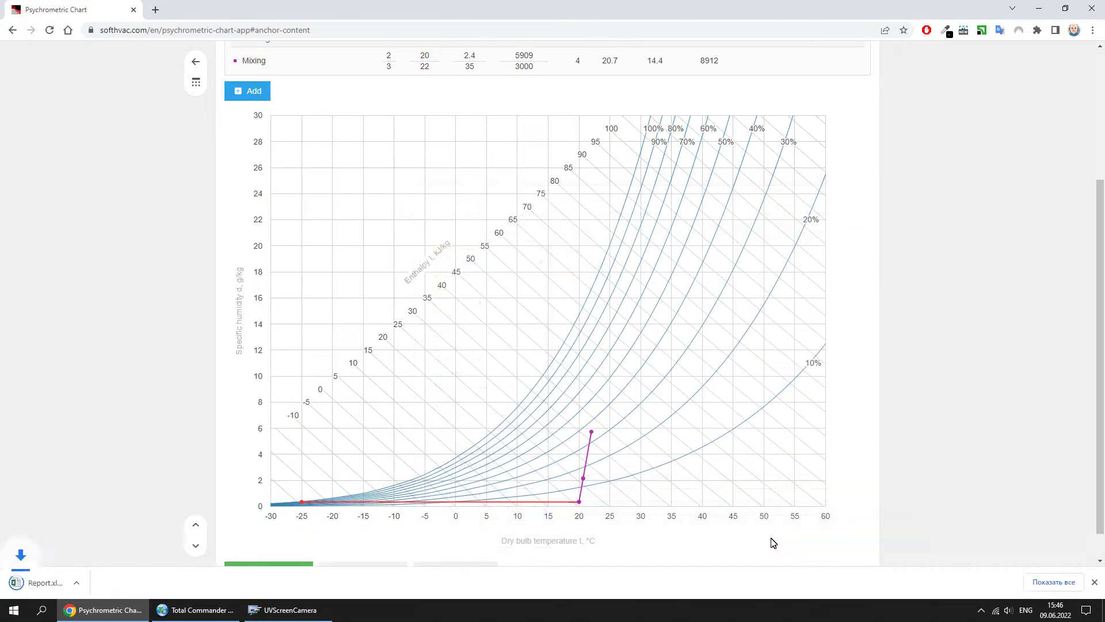
click(86, 581)
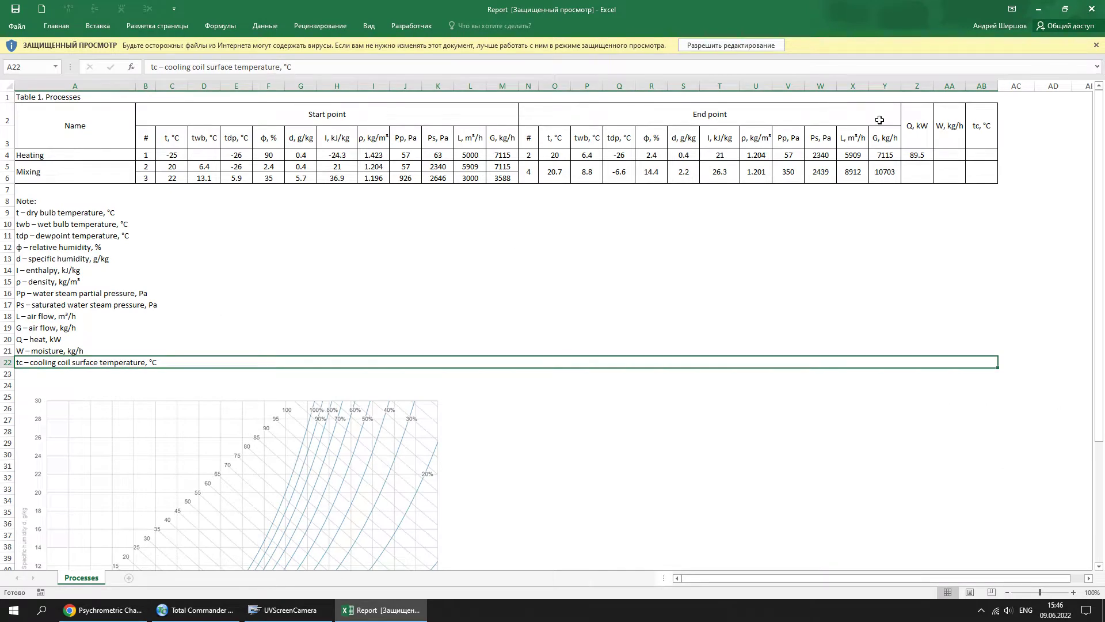
Scroll the Report workbook to view the chart below the Processes table.
mouse_move(1100, 248)
mouse_down()
mouse_move(1075, 380)
mouse_move(1094, 215)
mouse_up()
In chart Settings, enable Show point numbers with Landscape orientation kept, and apply.
click(144, 608)
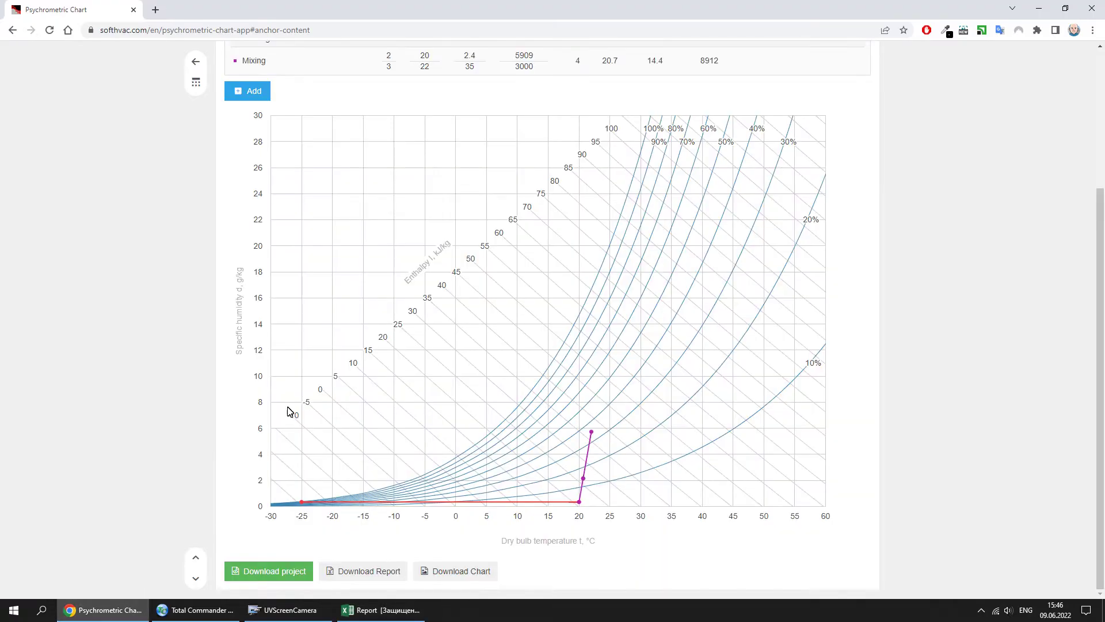
scroll(343, 351, up, 3)
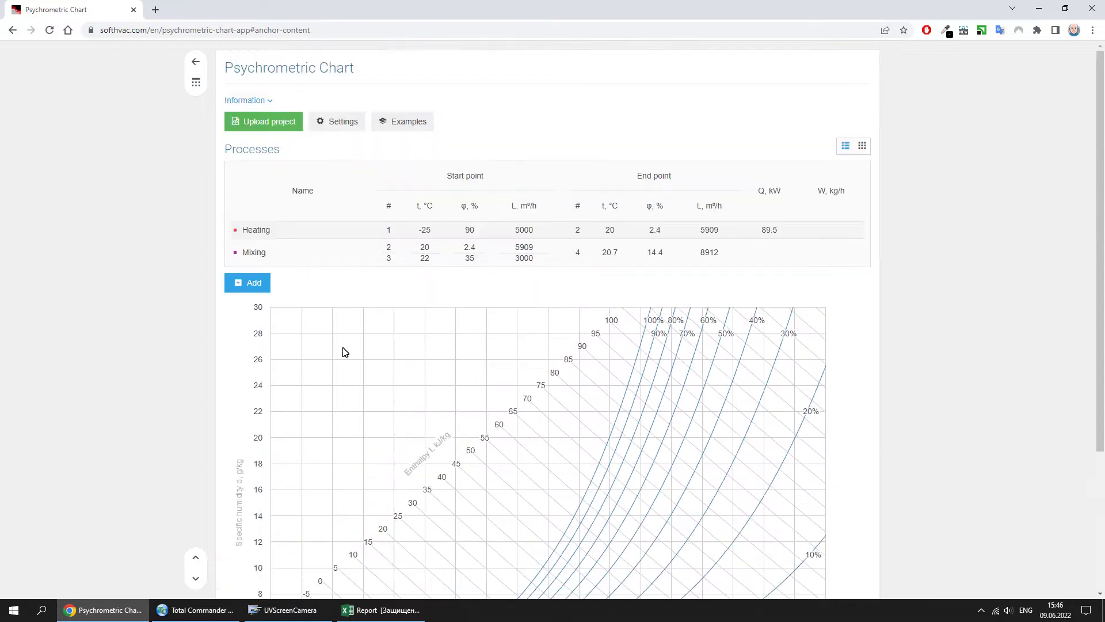
click(356, 129)
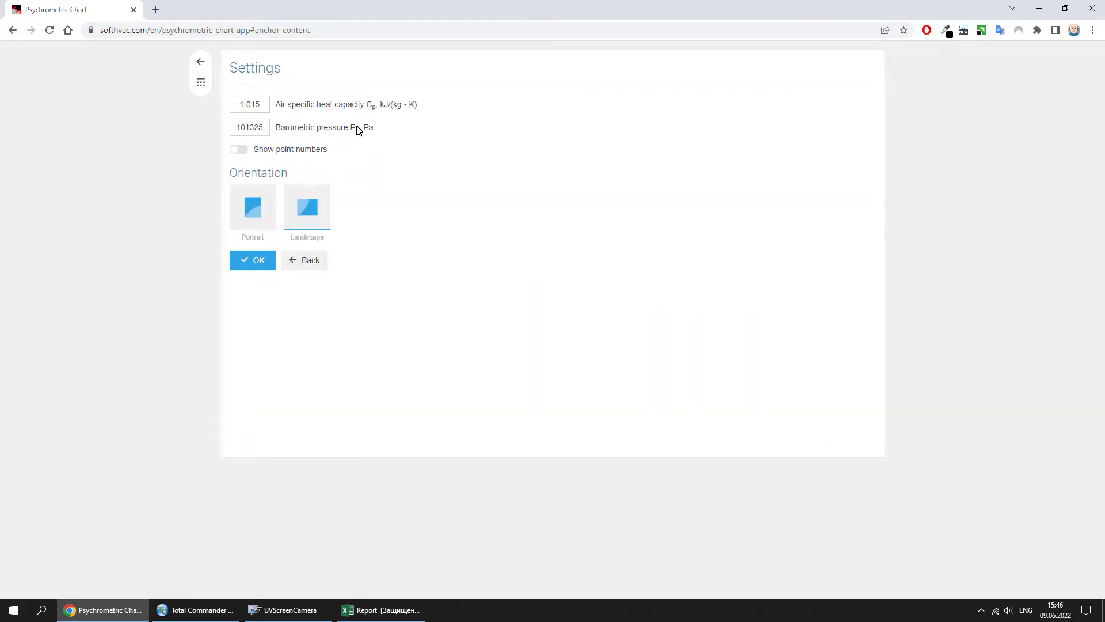
click(290, 151)
click(292, 153)
click(254, 217)
click(304, 220)
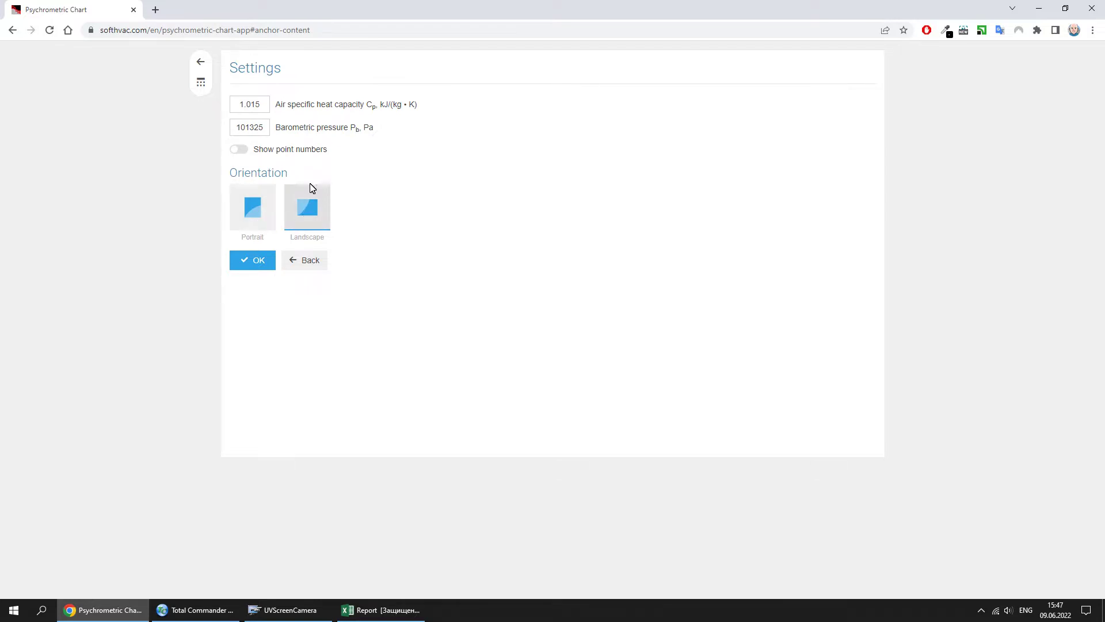
click(314, 155)
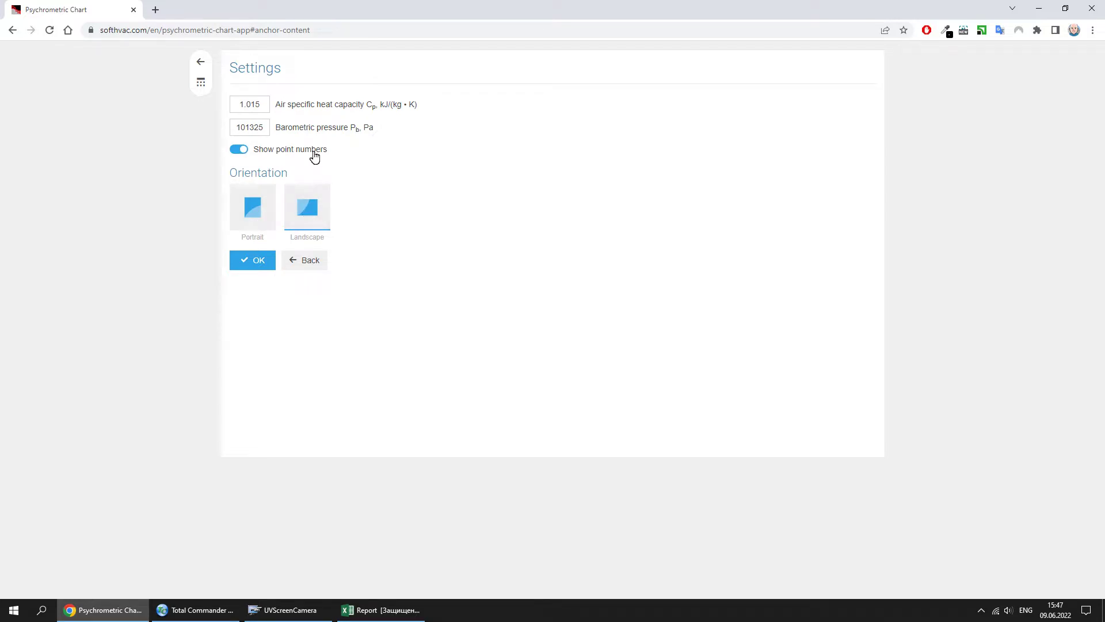
click(258, 263)
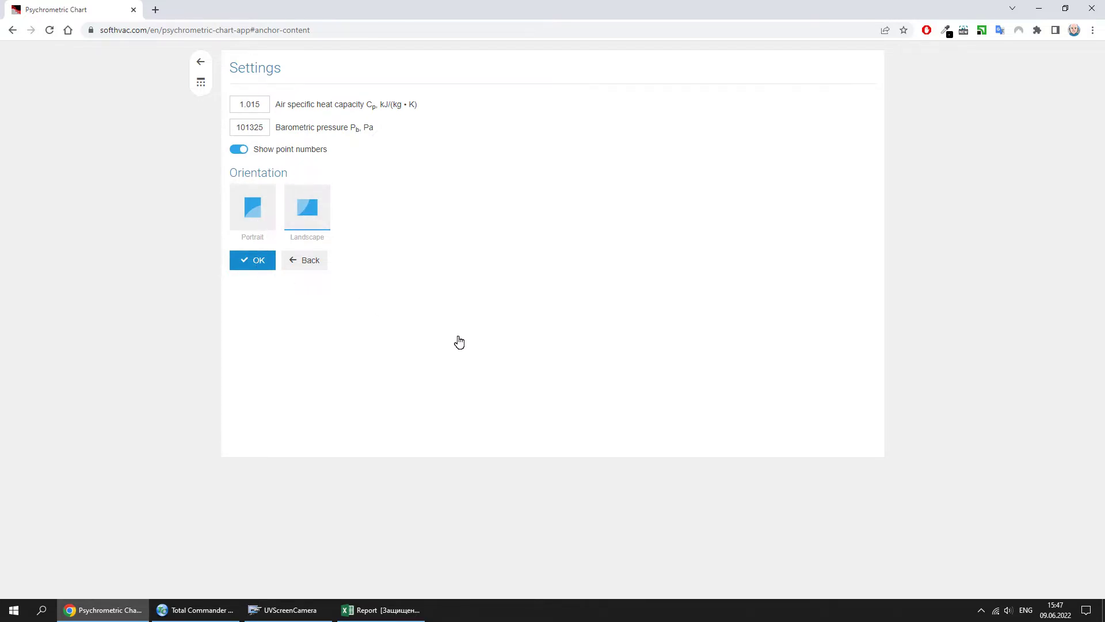
Scroll down to check points 1–4 labelled on the chart, then back to the Processes table.
scroll(456, 343, down, 3)
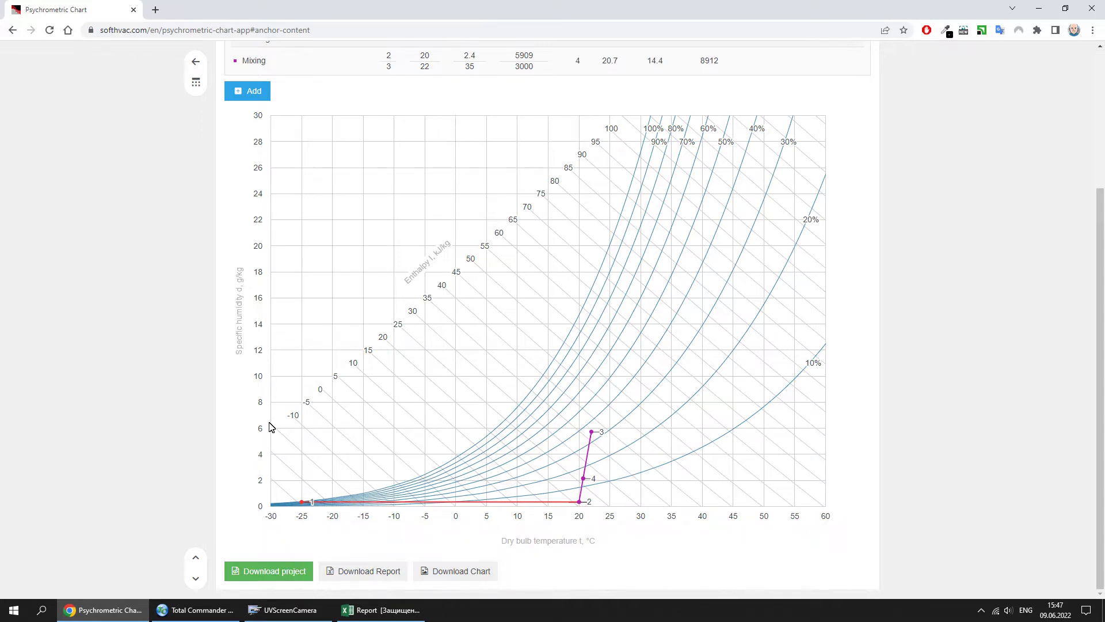
scroll(269, 414, up, 3)
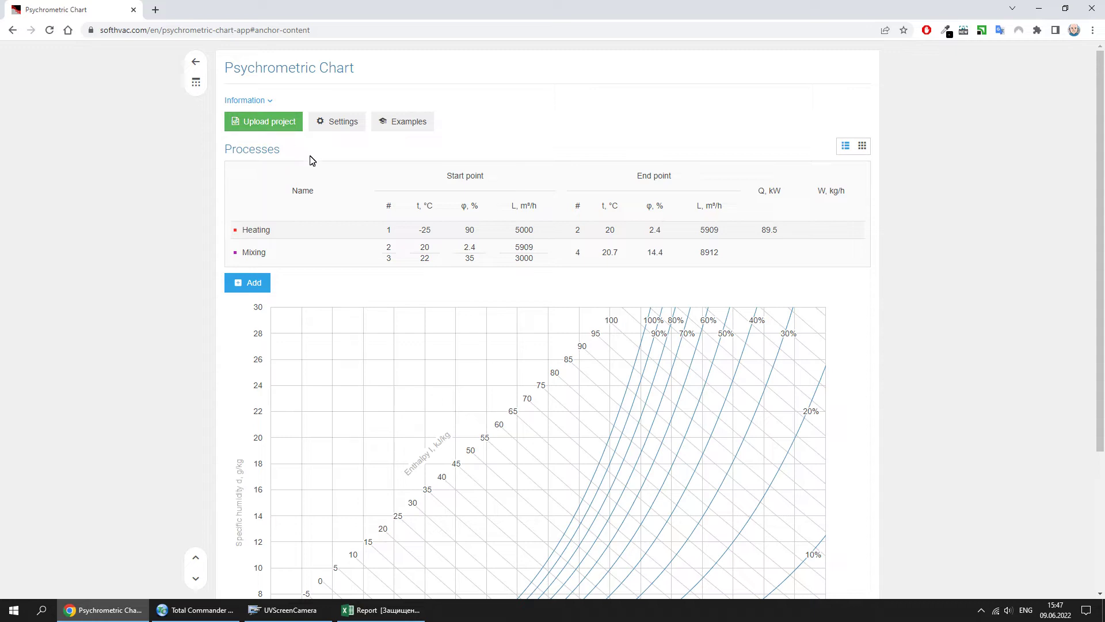
Open the Examples page and browse the Winter 1–5 air-handling schemes.
click(398, 125)
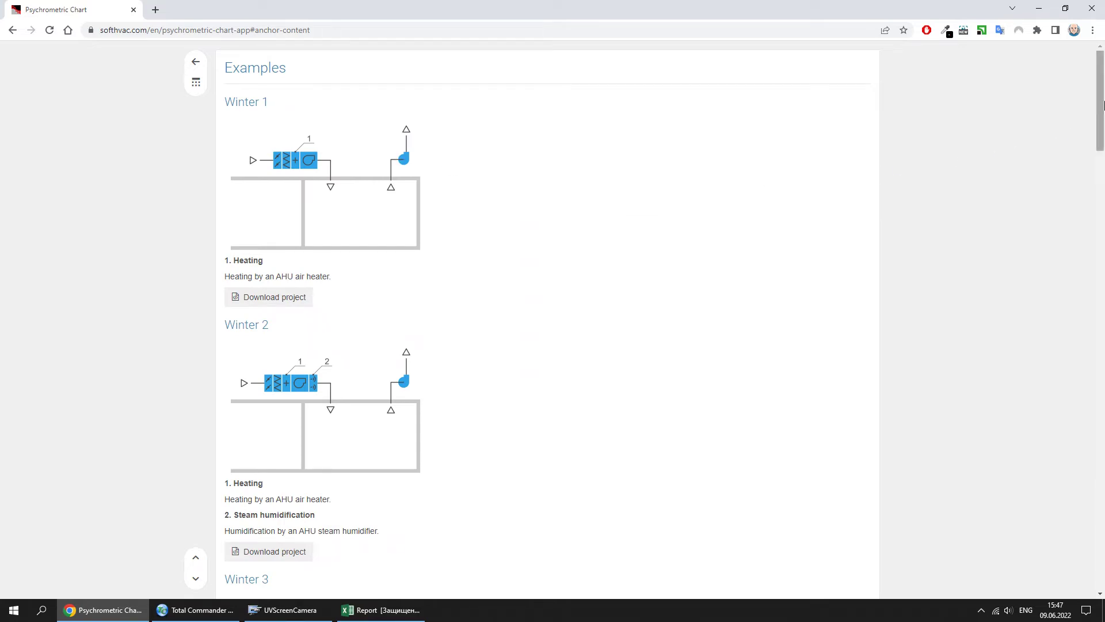
drag(1102, 106, 1100, 270)
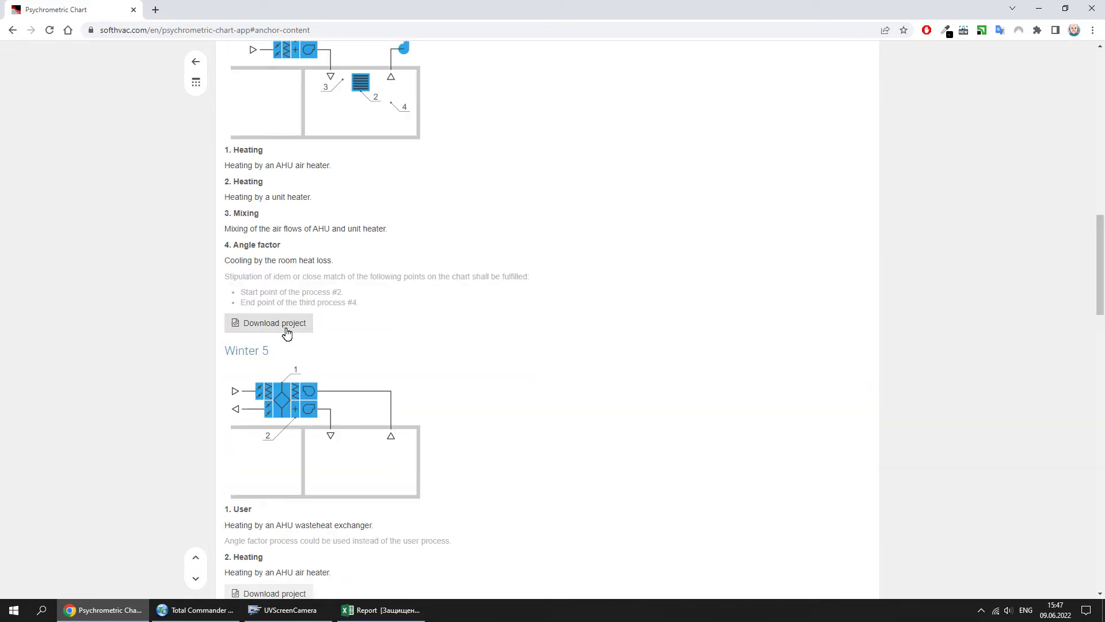